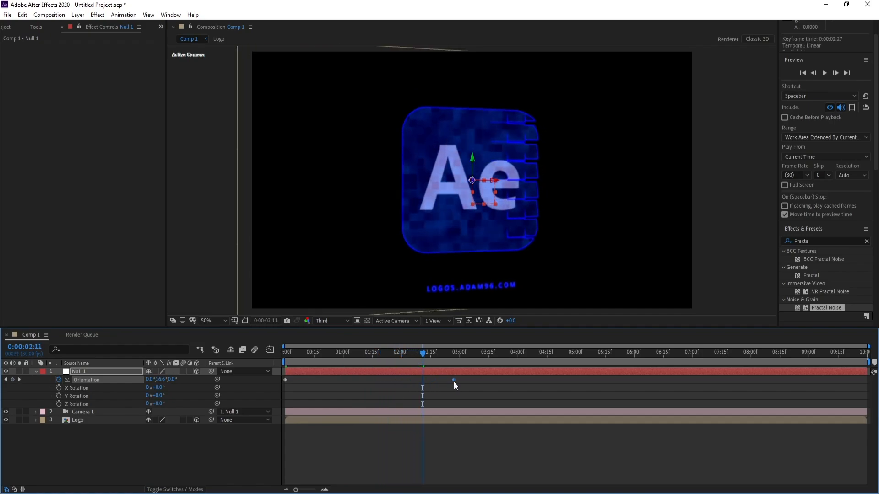
Step: Preview the finished logo reveal animation in Comp 1
{"action": "key", "text": "space"}
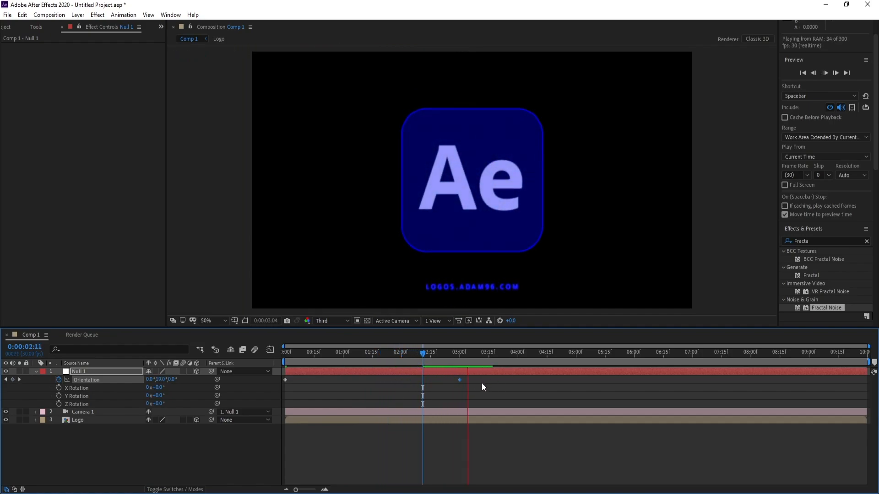
{"action": "left_click", "coordinate": [363, 361]}
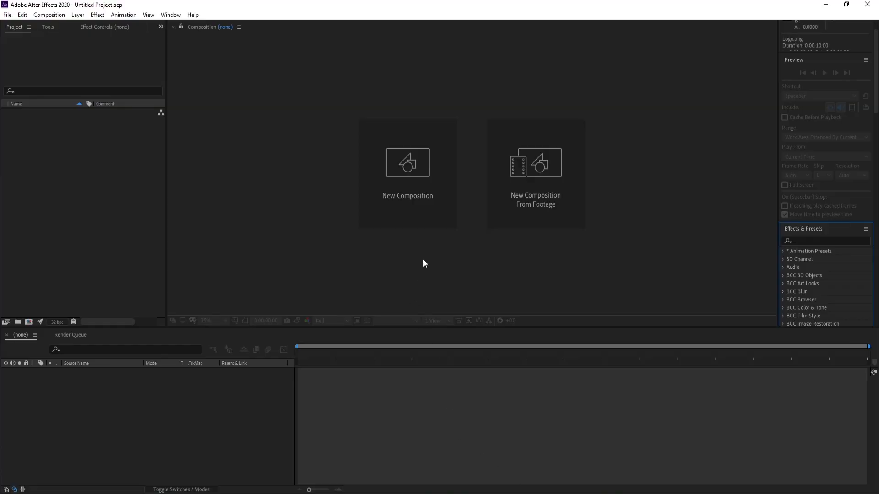
Step: Create a new 1920 x 1080 composition at 30 frames per second with a 10-second duration
{"action": "left_click", "coordinate": [391, 224]}
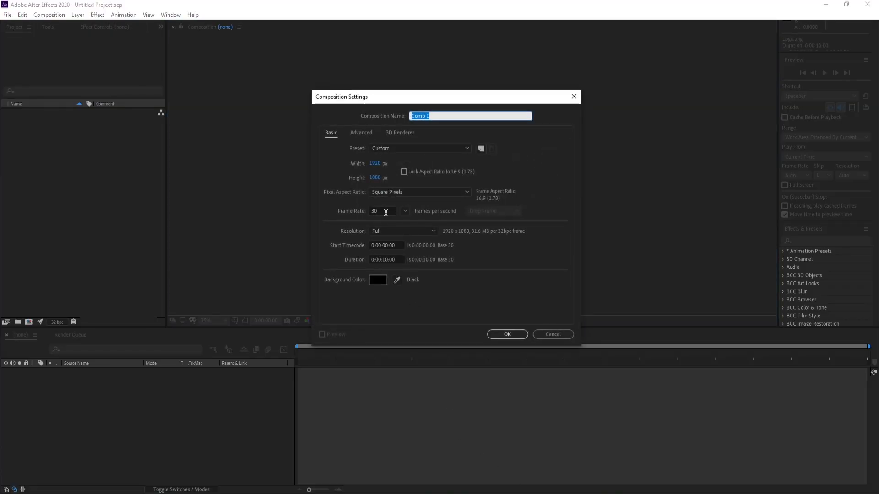
{"action": "left_click", "coordinate": [387, 212]}
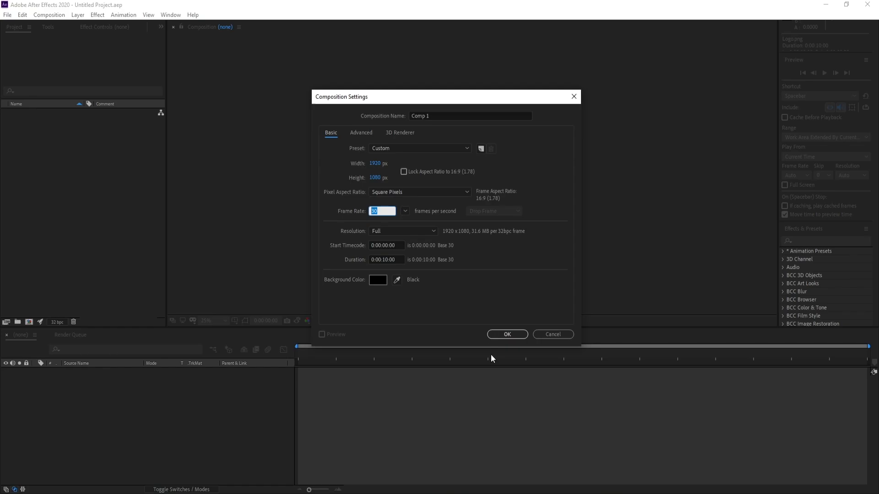
{"action": "left_click", "coordinate": [507, 334]}
Step: Import the Logo.png file and add it as a layer in Comp 1
{"action": "left_click", "coordinate": [9, 15]}
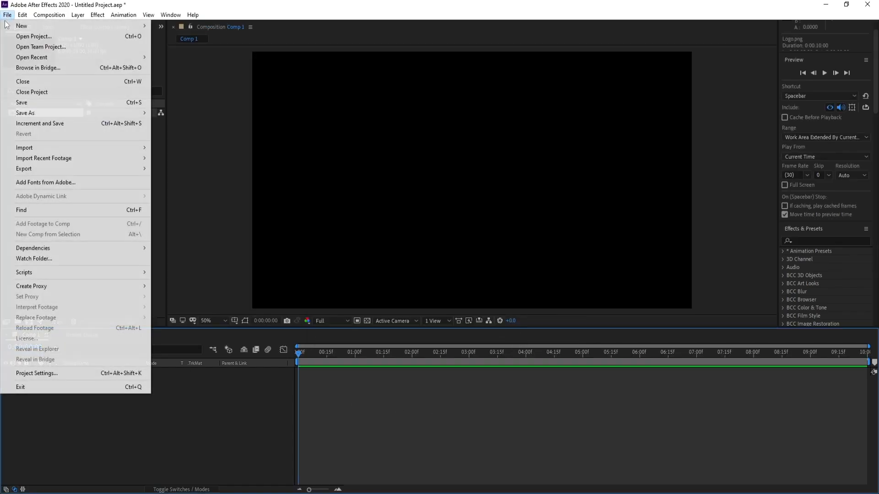
{"action": "mouse_move", "coordinate": [113, 150]}
{"action": "left_click", "coordinate": [248, 223]}
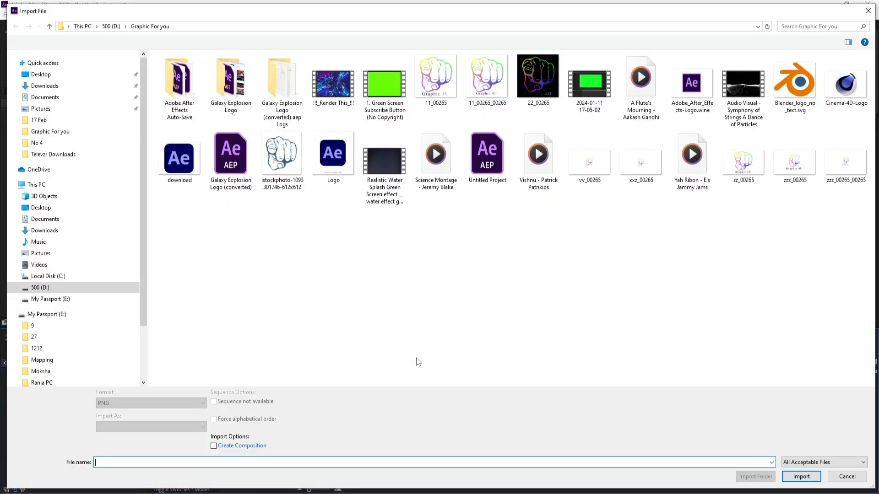
{"action": "double_click", "coordinate": [320, 169]}
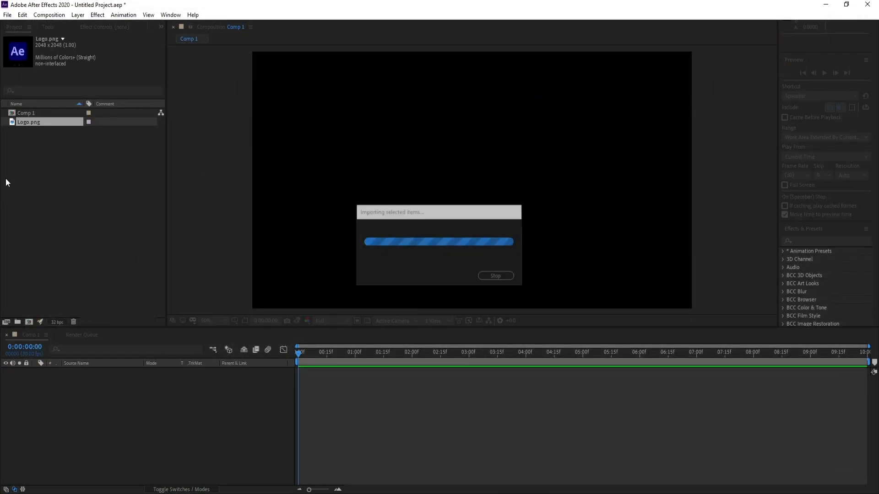
{"action": "left_click_drag", "start_coordinate": [26, 124], "coordinate": [144, 416]}
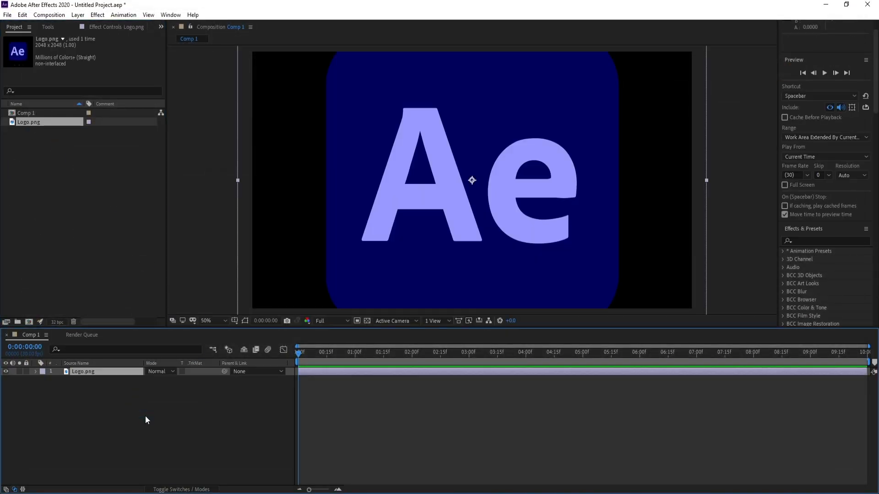
Step: Scale the Logo.png layer down to 48%
{"action": "key", "text": "s"}
{"action": "left_click_drag", "start_coordinate": [158, 383], "coordinate": [139, 385]}
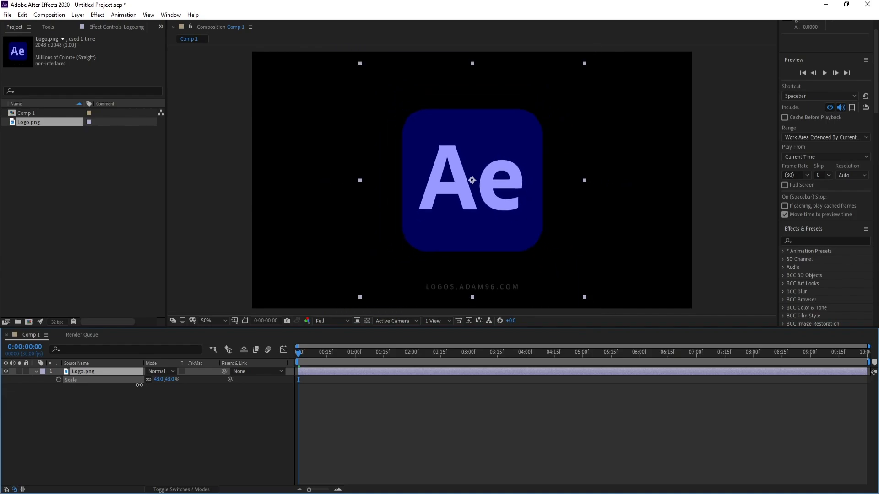
{"action": "left_click", "coordinate": [36, 372]}
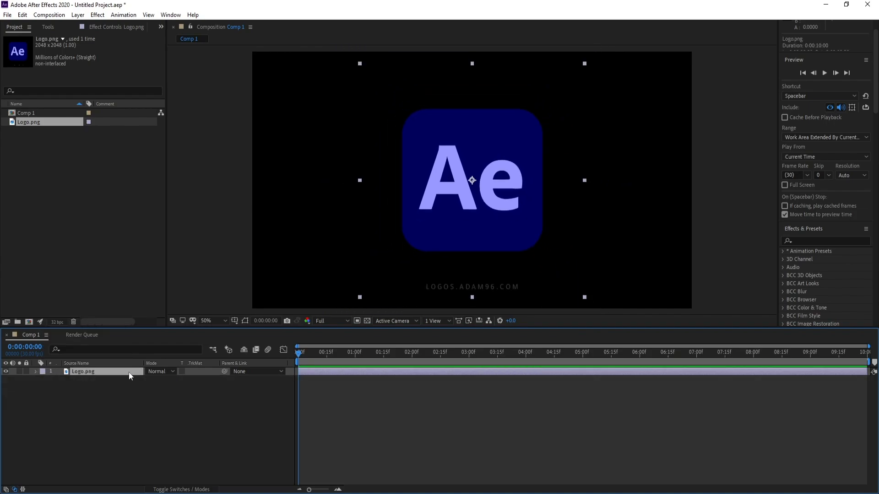
Step: Find the Card Wipe transition effect and apply it to the Logo.png layer
{"action": "left_click", "coordinate": [802, 242]}
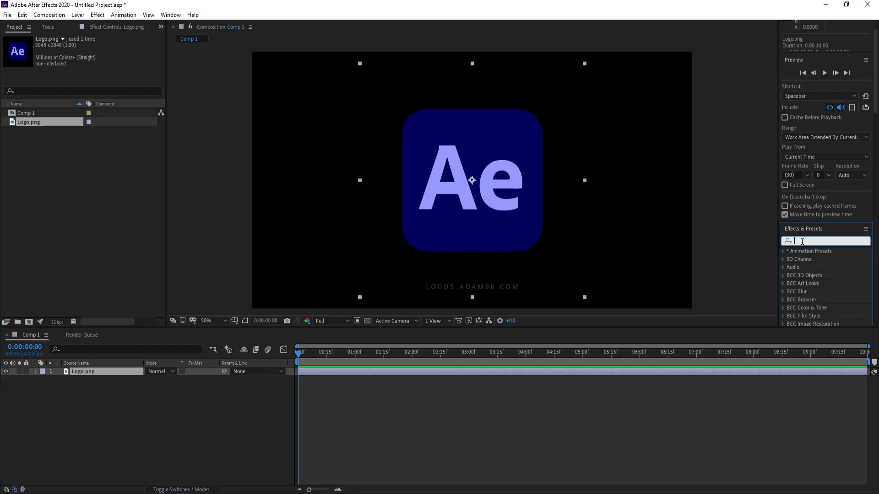
{"action": "type", "text": "card"}
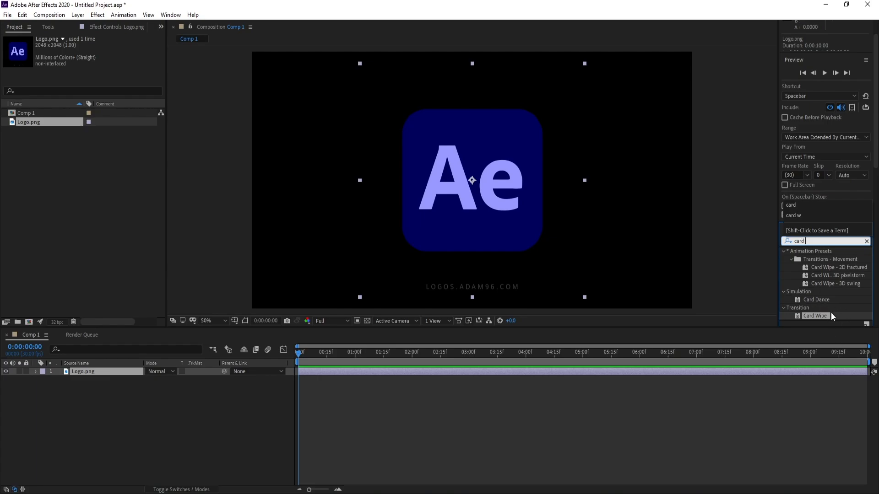
{"action": "double_click", "coordinate": [819, 316]}
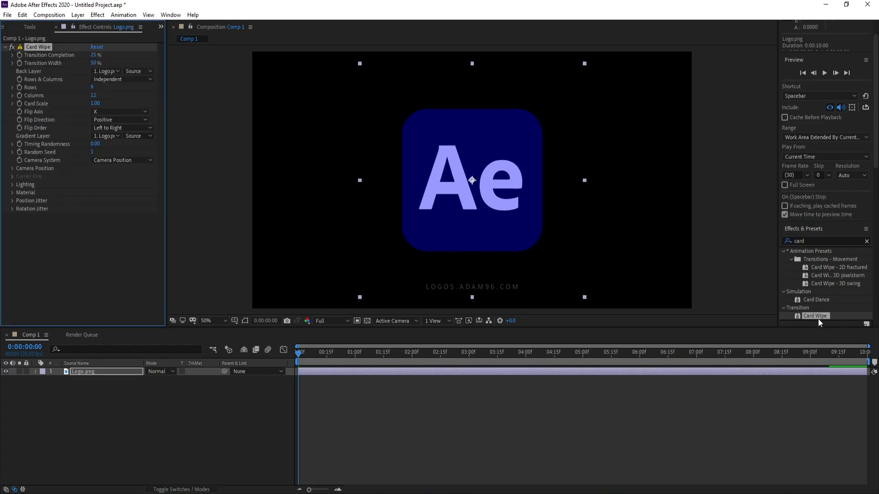
Step: Keyframe Card Wipe's Transition Completion at 90% at the start of the composition
{"action": "left_click_drag", "start_coordinate": [312, 357], "coordinate": [351, 361]}
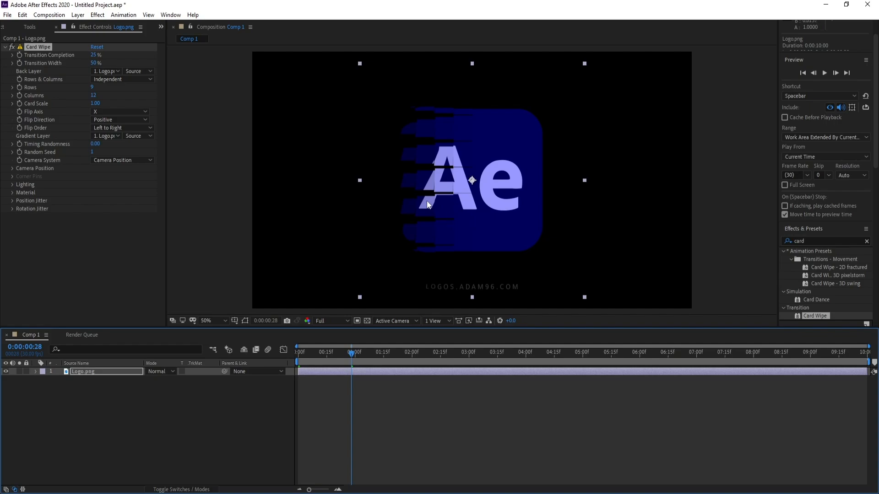
{"action": "left_click_drag", "start_coordinate": [336, 364], "coordinate": [320, 351]}
{"action": "left_click", "coordinate": [18, 56]}
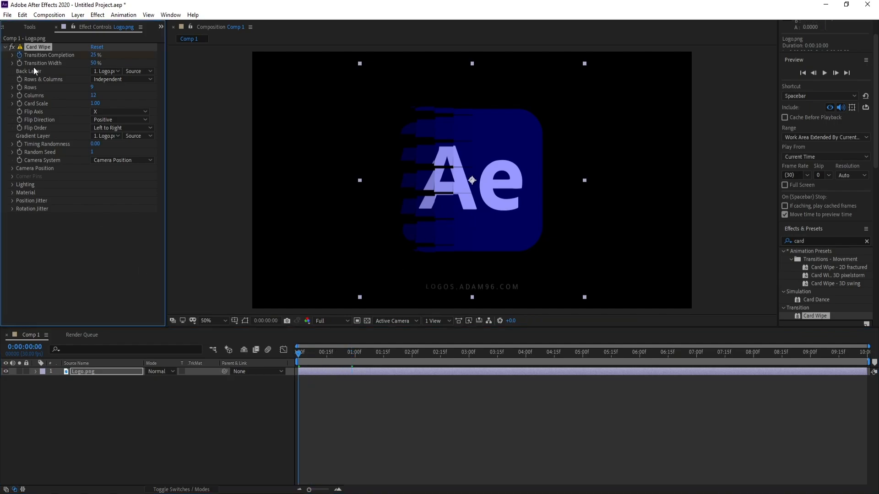
{"action": "left_click", "coordinate": [94, 55]}
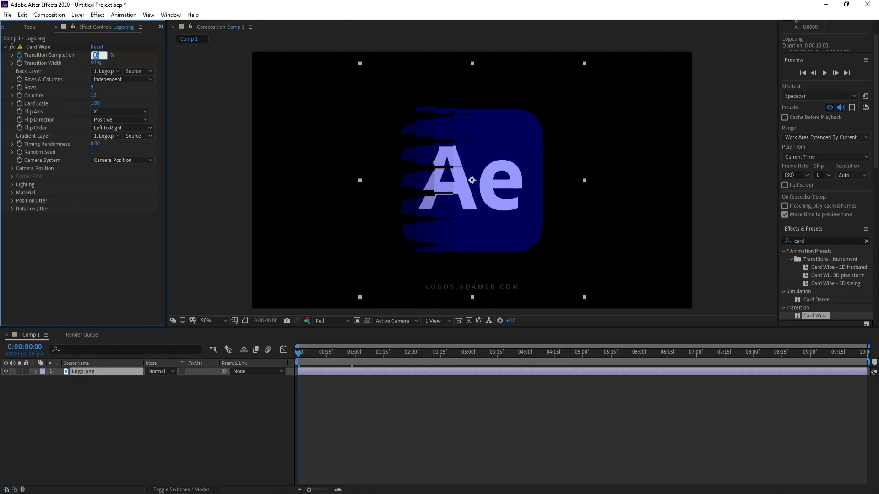
{"action": "type", "text": "90"}
{"action": "key", "text": "Return"}
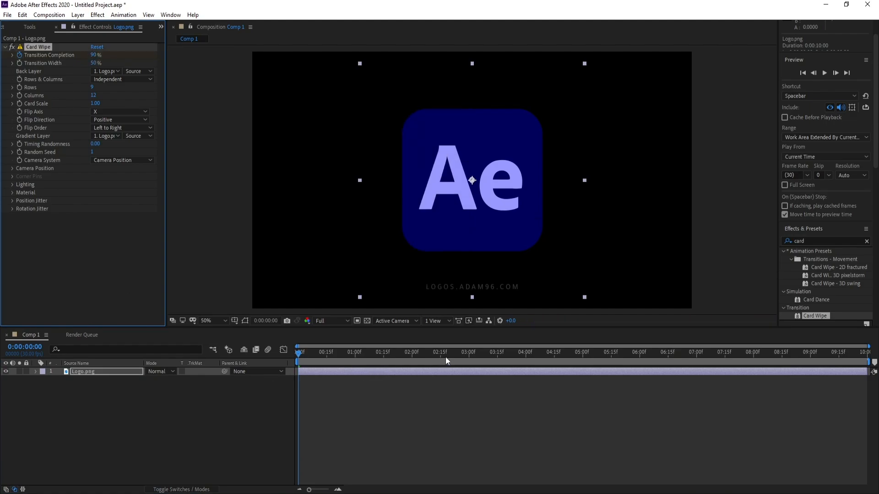
Step: Add a Transition Completion keyframe of 0% at 0:00:03:00
{"action": "left_click", "coordinate": [468, 355]}
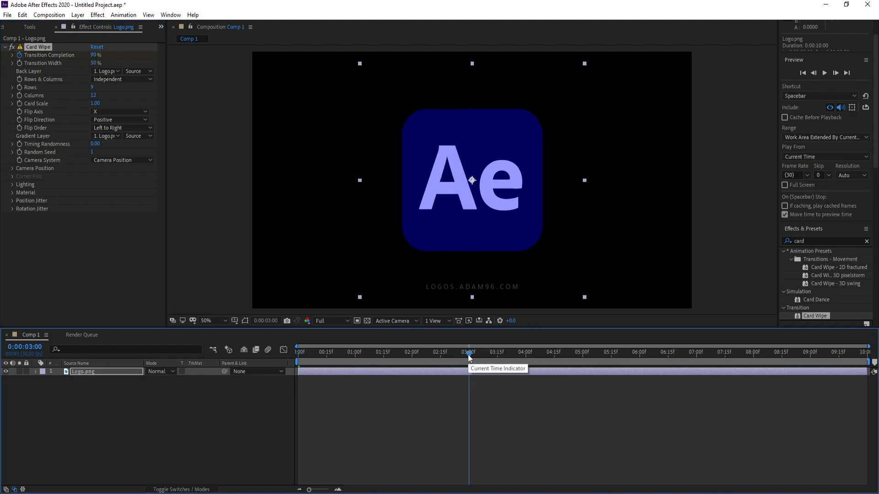
{"action": "left_click", "coordinate": [95, 55]}
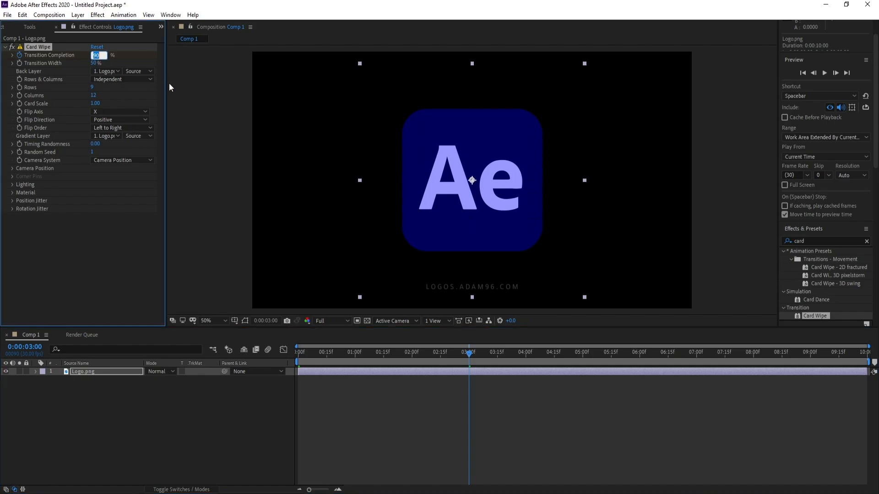
{"action": "type", "text": "0"}
{"action": "key", "text": "Return"}
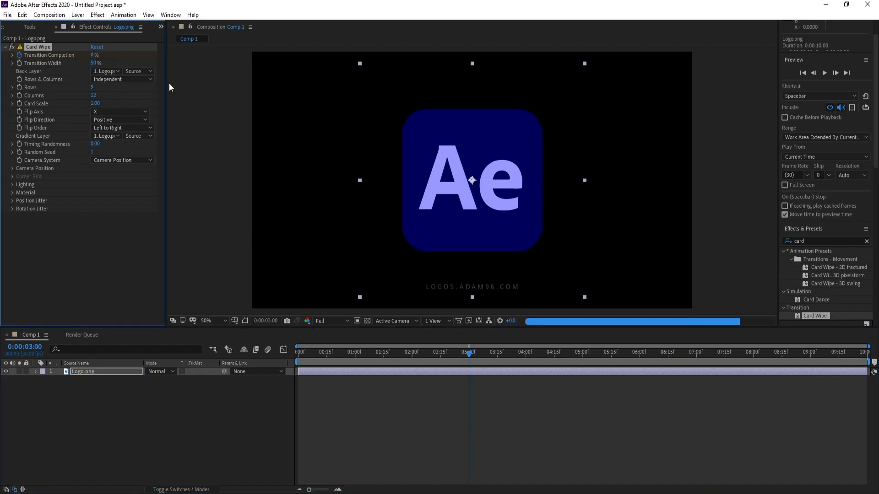
Step: Check the wipe around one second in and set Card Wipe's Flip Order to Right to Left
{"action": "left_click", "coordinate": [383, 354]}
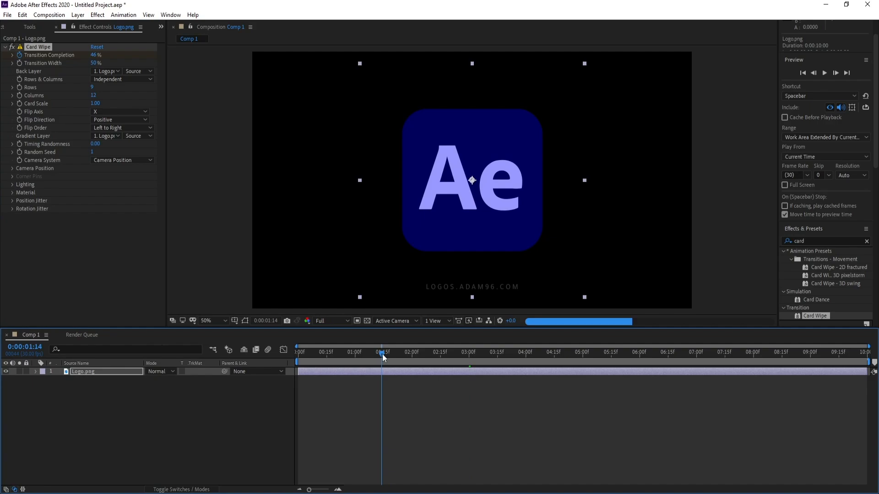
{"action": "left_click_drag", "start_coordinate": [383, 354], "coordinate": [364, 356]}
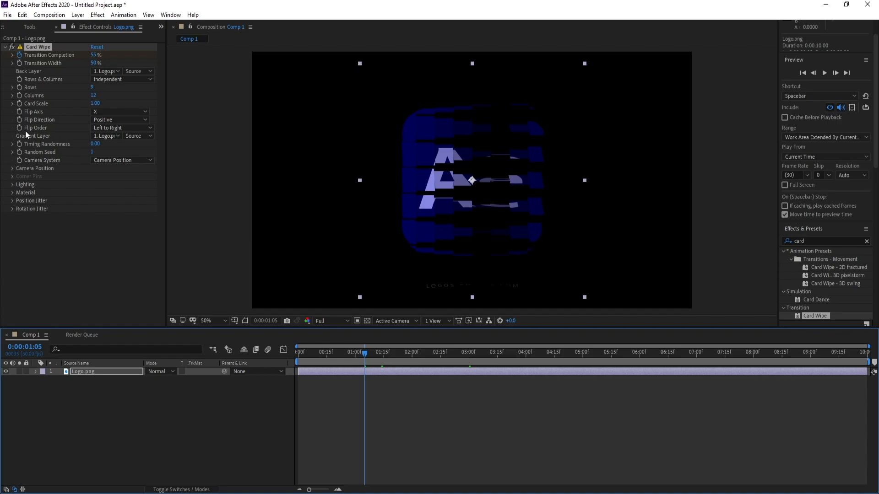
{"action": "left_click", "coordinate": [107, 129]}
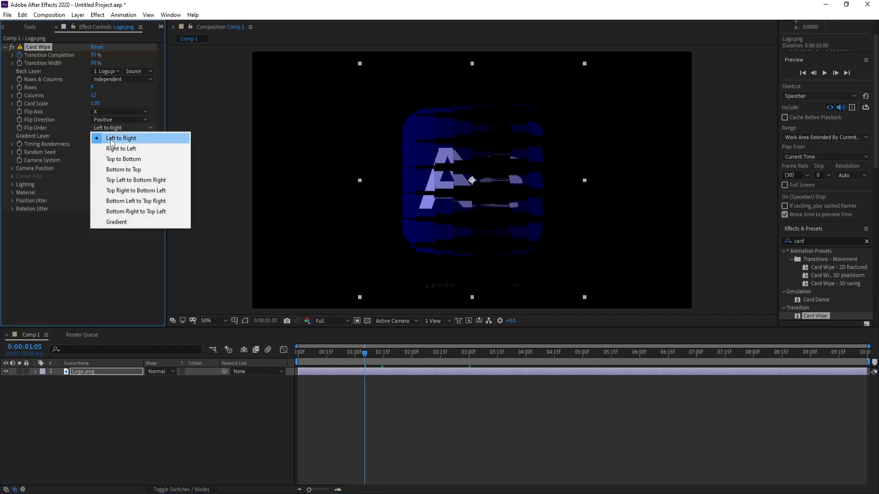
{"action": "left_click", "coordinate": [130, 150]}
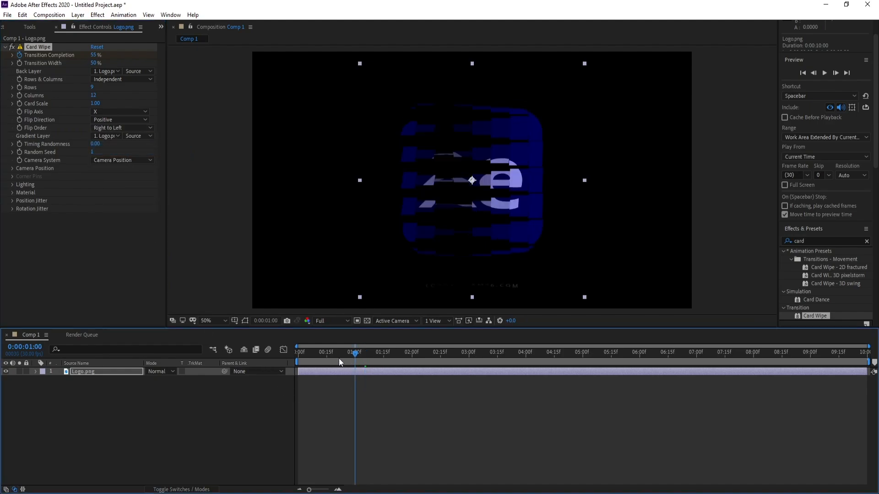
Step: Preview the right-to-left card wipe from the start of the composition
{"action": "left_click", "coordinate": [307, 359]}
{"action": "left_click_drag", "start_coordinate": [302, 360], "coordinate": [277, 361]}
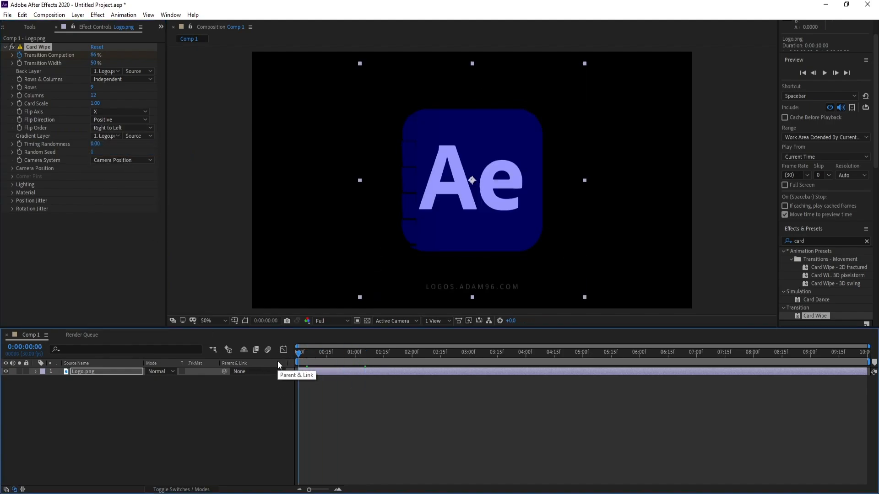
{"action": "key", "text": "space"}
{"action": "key", "text": "space"}
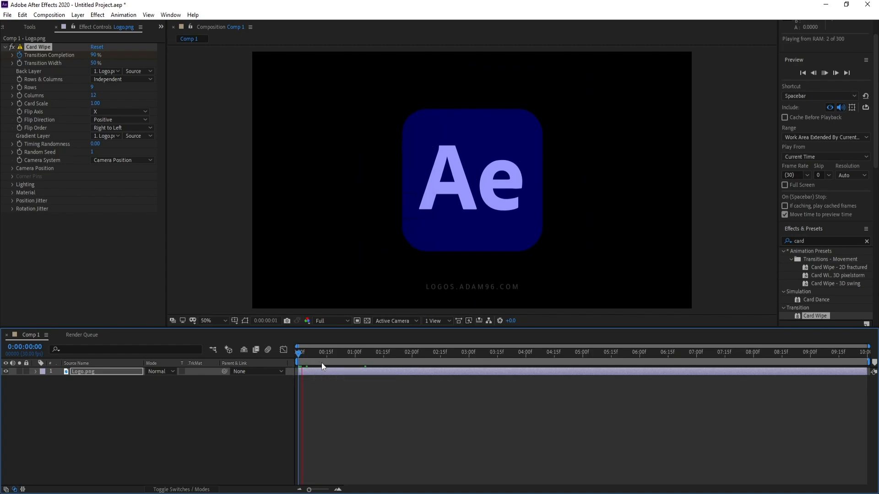
Step: Set Card Wipe's Back Layer to None
{"action": "left_click_drag", "start_coordinate": [342, 359], "coordinate": [351, 357]}
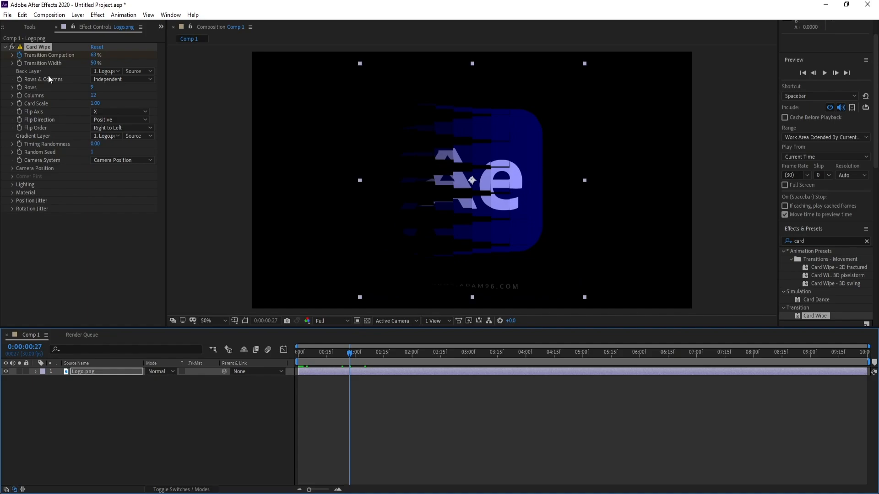
{"action": "left_click", "coordinate": [105, 72]}
{"action": "left_click", "coordinate": [113, 82]}
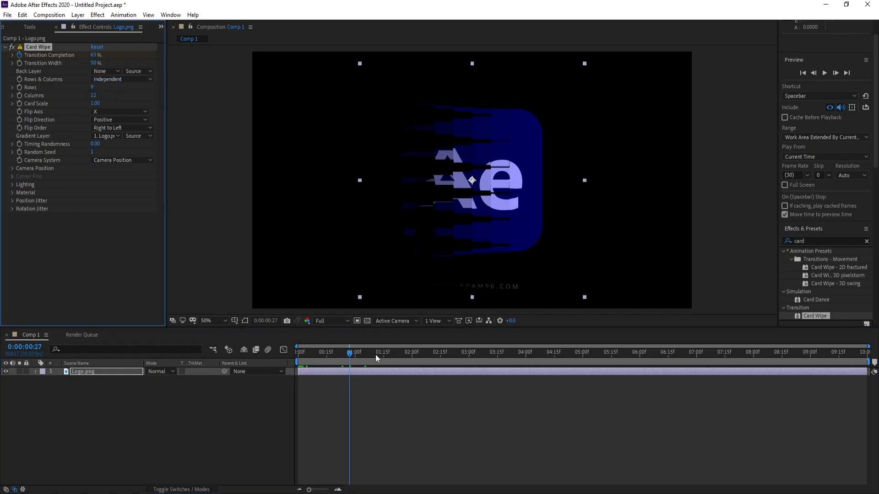
Step: Play and scrub the wipe from the start, and check that Back Layer is set to None
{"action": "key", "text": "Home"}
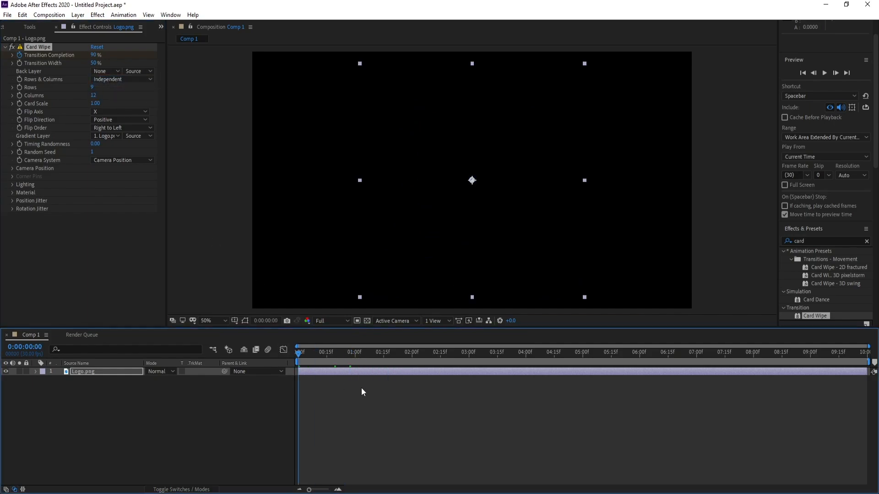
{"action": "key", "text": "space"}
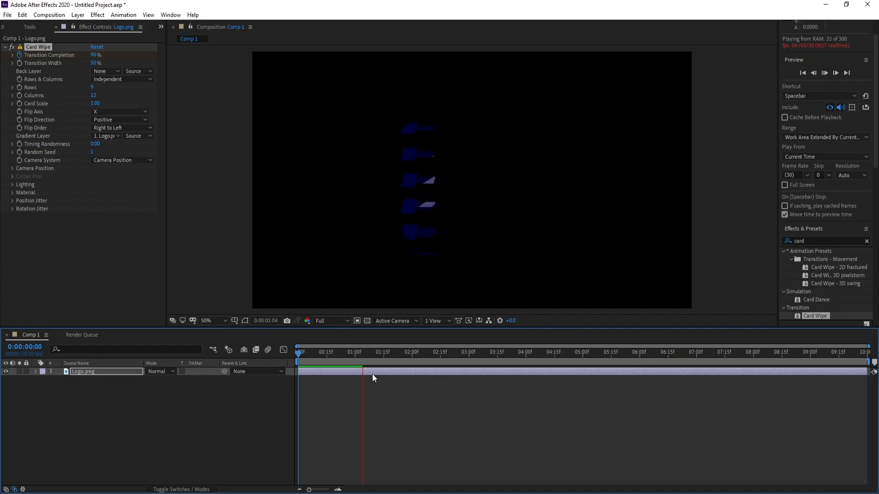
{"action": "left_click", "coordinate": [355, 356]}
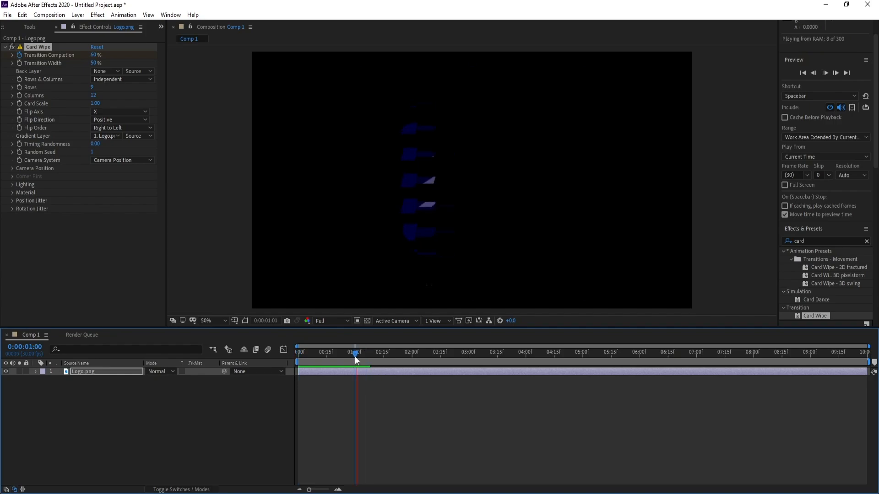
{"action": "left_click_drag", "start_coordinate": [355, 356], "coordinate": [432, 357]}
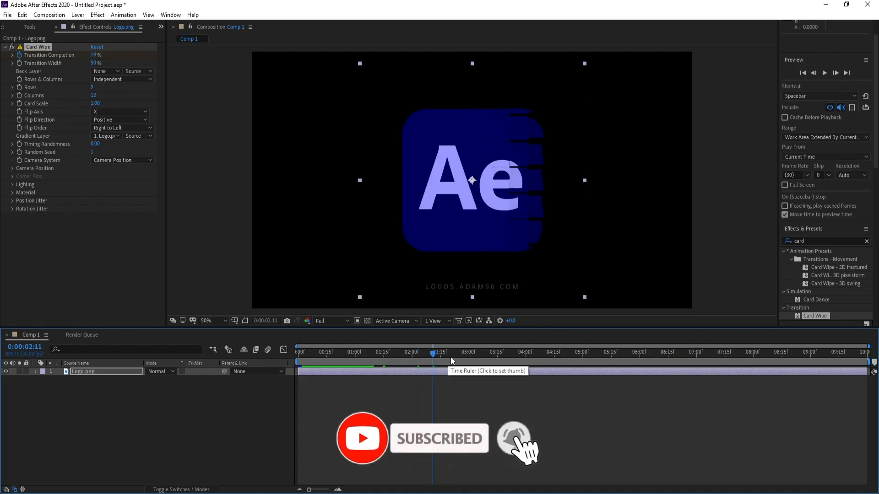
{"action": "left_click", "coordinate": [113, 72]}
{"action": "left_click", "coordinate": [119, 78]}
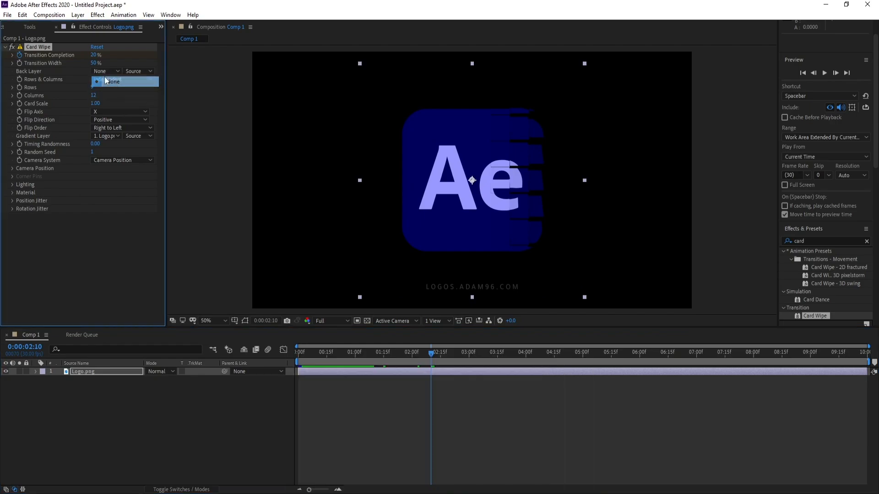
Step: Set Card Wipe's Rows to 12 and check the wipe at about 1:24 on the timeline
{"action": "left_click_drag", "start_coordinate": [418, 364], "coordinate": [387, 361]}
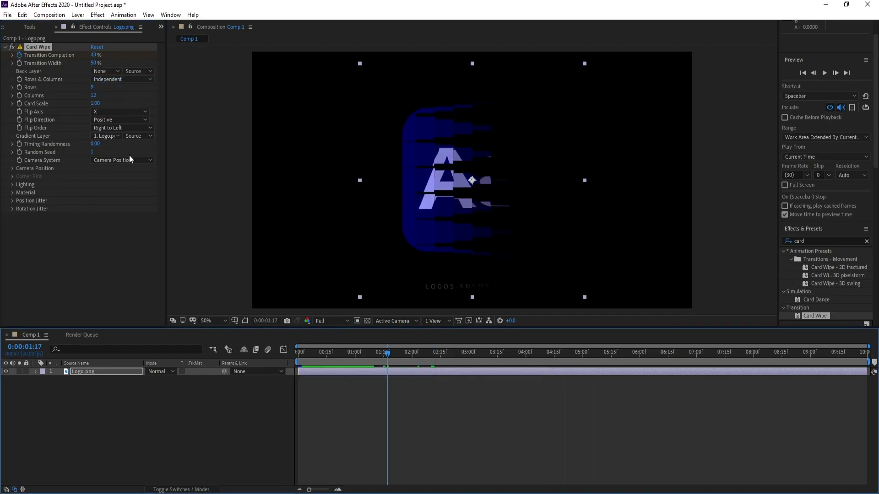
{"action": "left_click", "coordinate": [92, 87]}
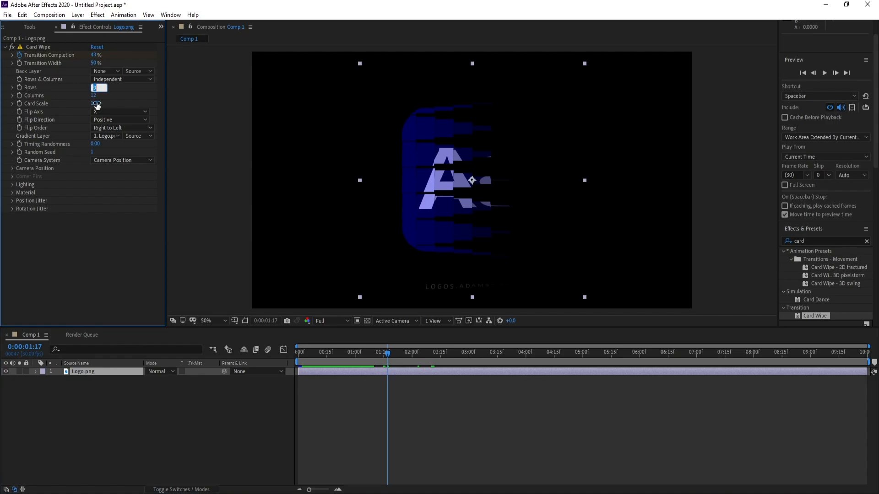
{"action": "key", "text": "Return"}
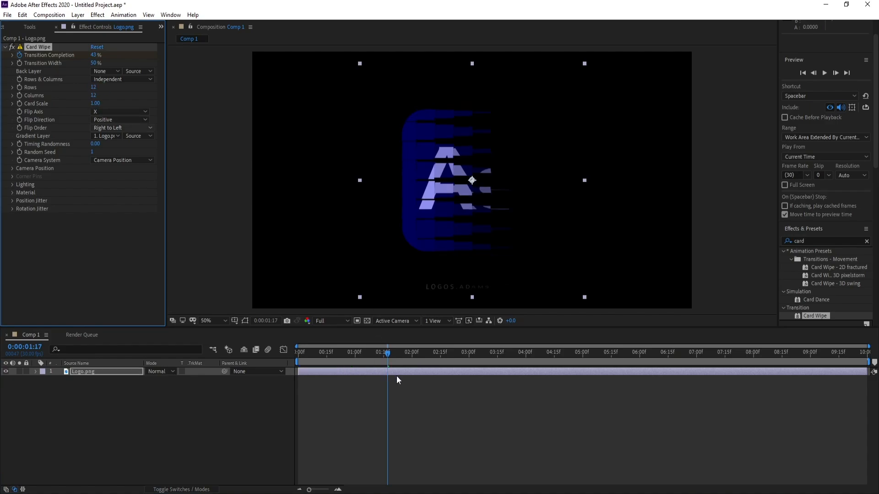
{"action": "left_click_drag", "start_coordinate": [388, 360], "coordinate": [400, 359]}
{"action": "left_click", "coordinate": [397, 361]}
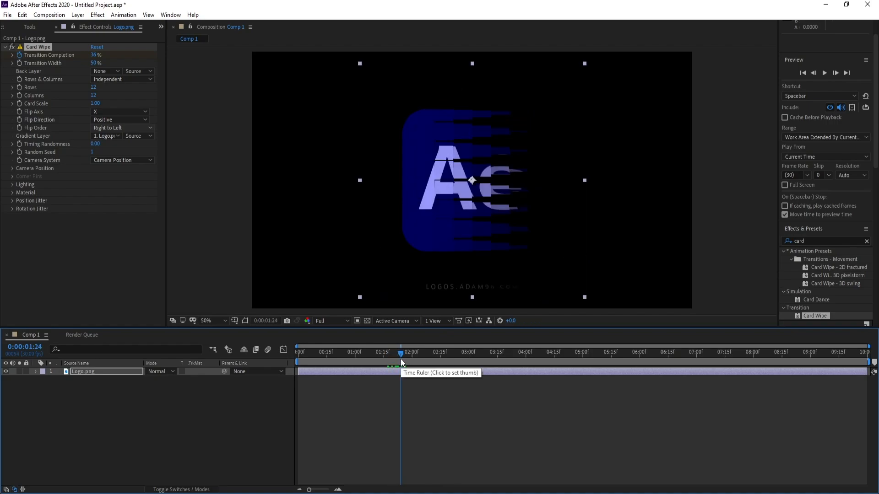
Step: Apply the Tint effect to the Logo.png layer and set its Map Black To colour to a deep, fully saturated blue
{"action": "left_click", "coordinate": [107, 372]}
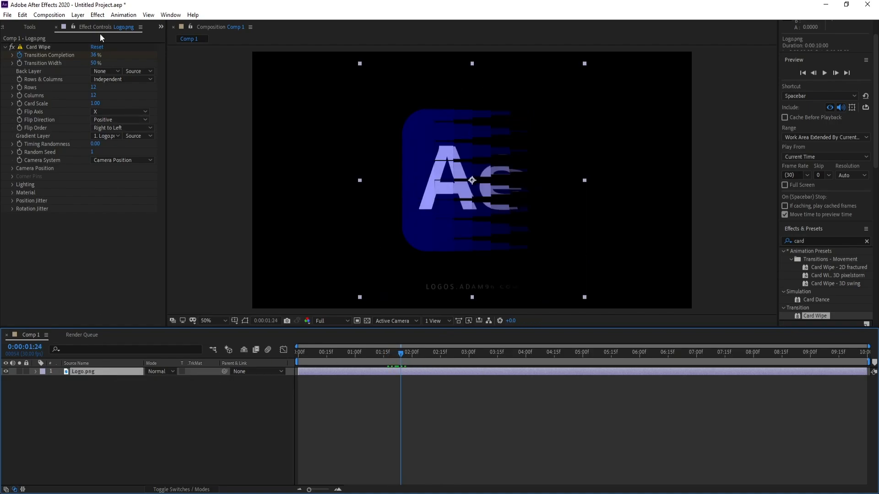
{"action": "left_click", "coordinate": [97, 15]}
{"action": "mouse_move", "coordinate": [118, 282]}
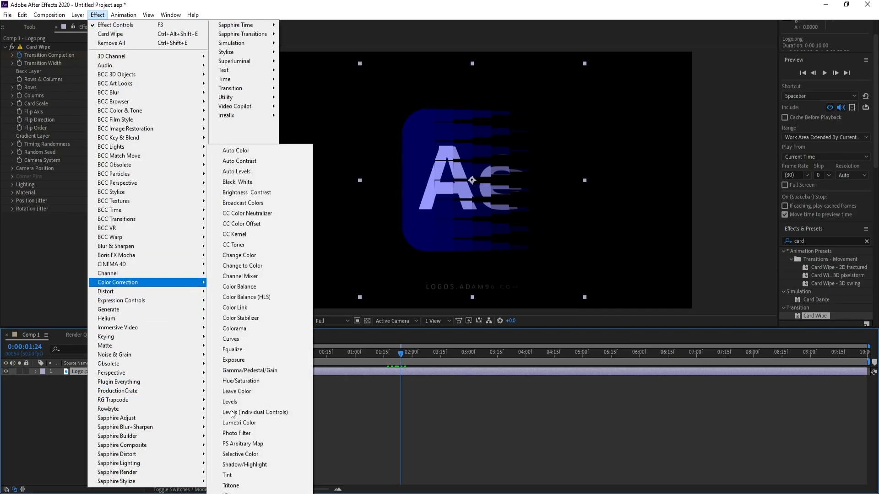
{"action": "left_click", "coordinate": [257, 475]}
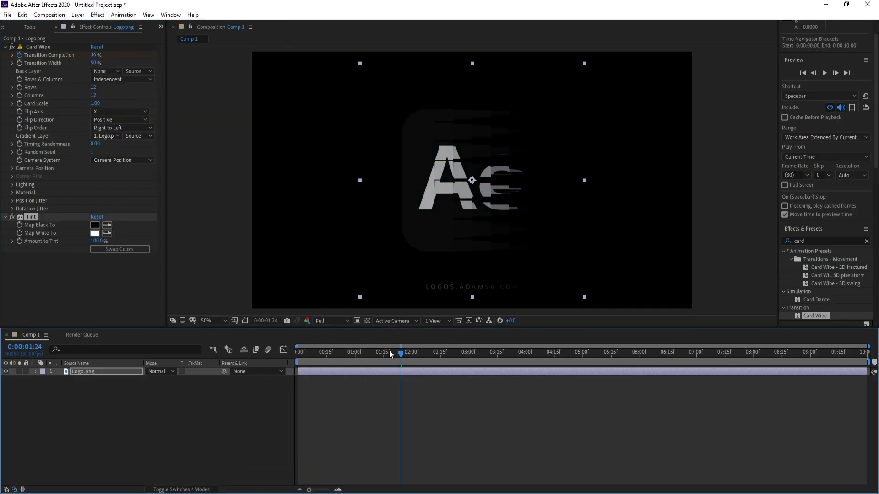
{"action": "left_click", "coordinate": [94, 225]}
{"action": "left_click_drag", "start_coordinate": [224, 222], "coordinate": [279, 201]}
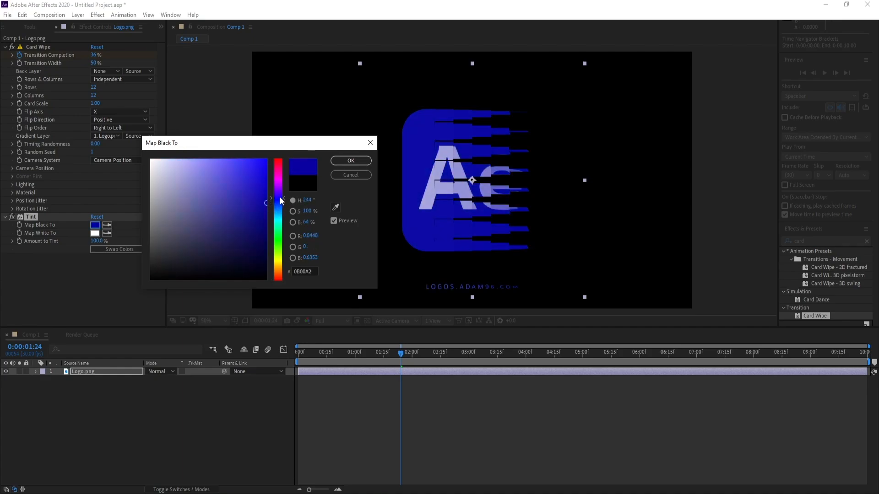
{"action": "left_click", "coordinate": [351, 160]}
Step: Set Tint's Map White To colour to dark blue, #000682
{"action": "left_click", "coordinate": [100, 232]}
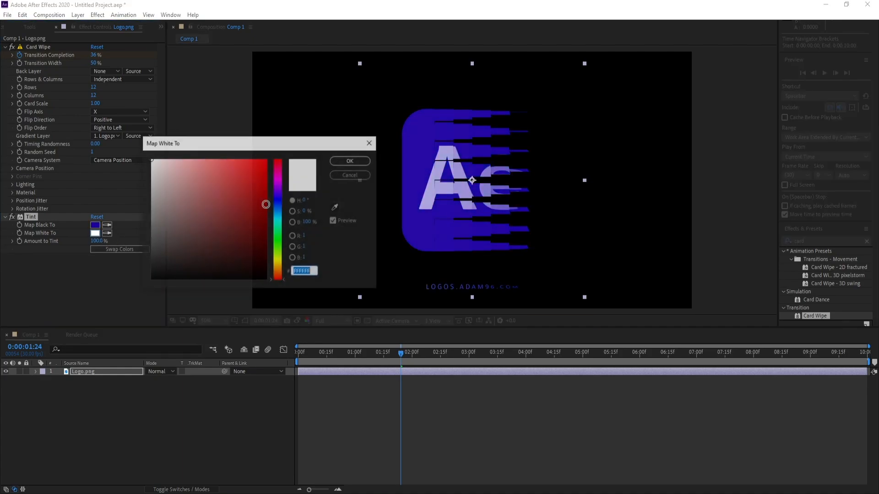
{"action": "left_click", "coordinate": [266, 203]}
{"action": "left_click", "coordinate": [274, 200]}
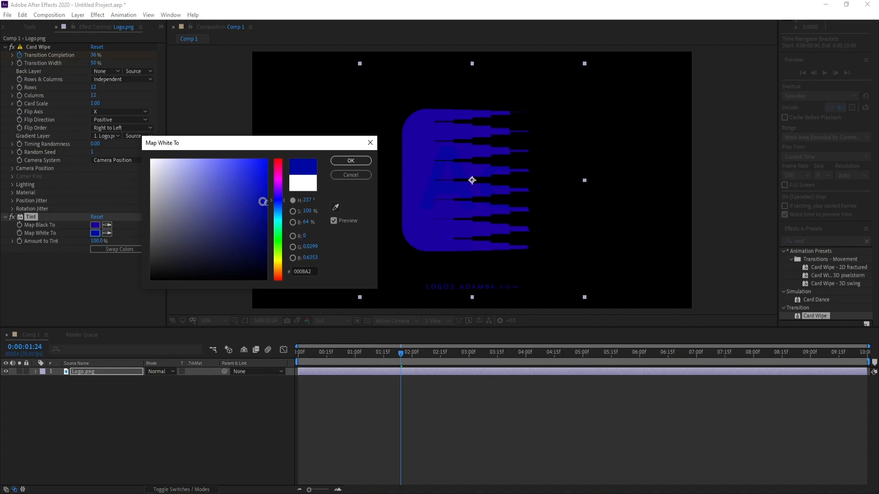
{"action": "left_click_drag", "start_coordinate": [263, 202], "coordinate": [280, 221]}
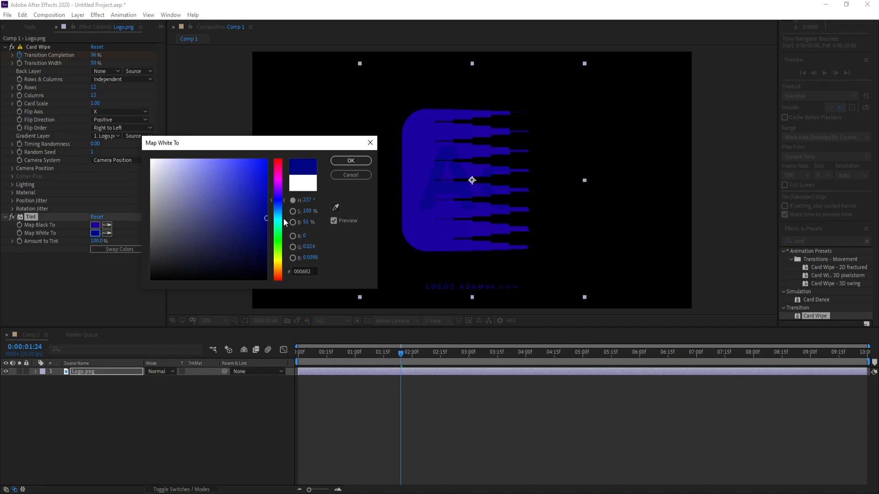
{"action": "left_click", "coordinate": [341, 160]}
Step: Apply the Glow effect to the Logo.png layer, set Glow Threshold to 20%, and check the result along the wipe
{"action": "left_click_drag", "start_coordinate": [403, 356], "coordinate": [389, 356]}
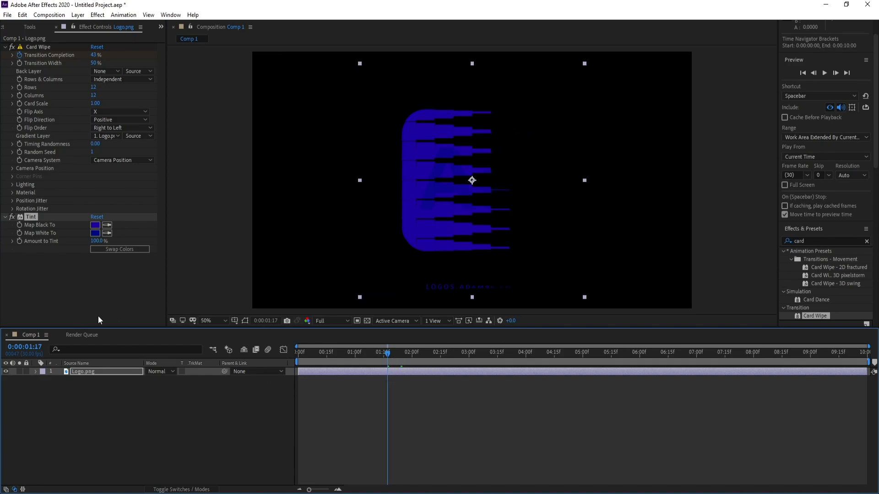
{"action": "left_click", "coordinate": [97, 15]}
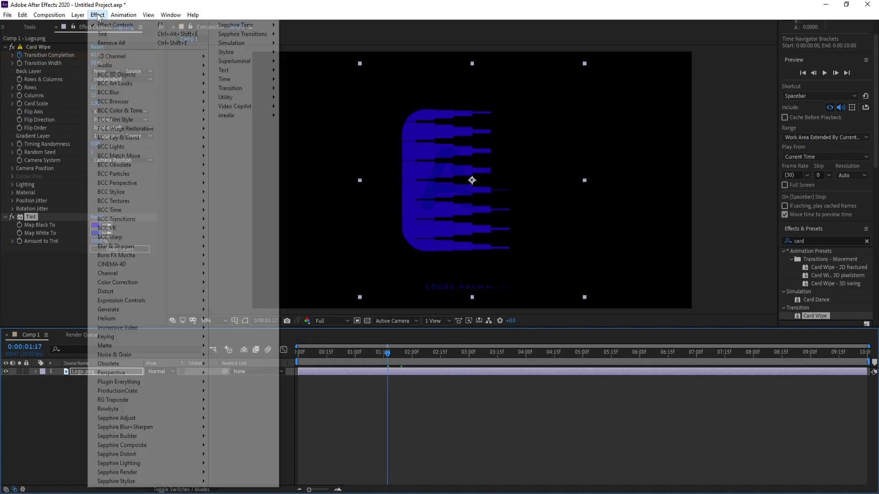
{"action": "mouse_move", "coordinate": [242, 52]}
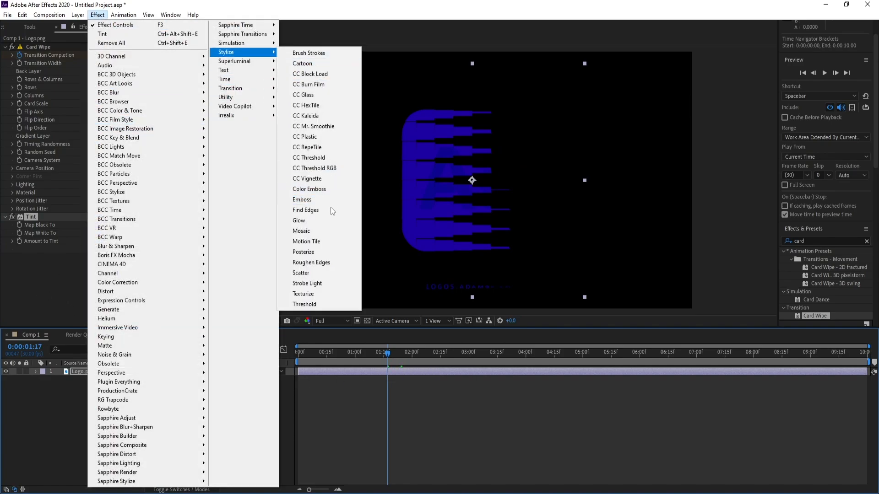
{"action": "left_click", "coordinate": [328, 220]}
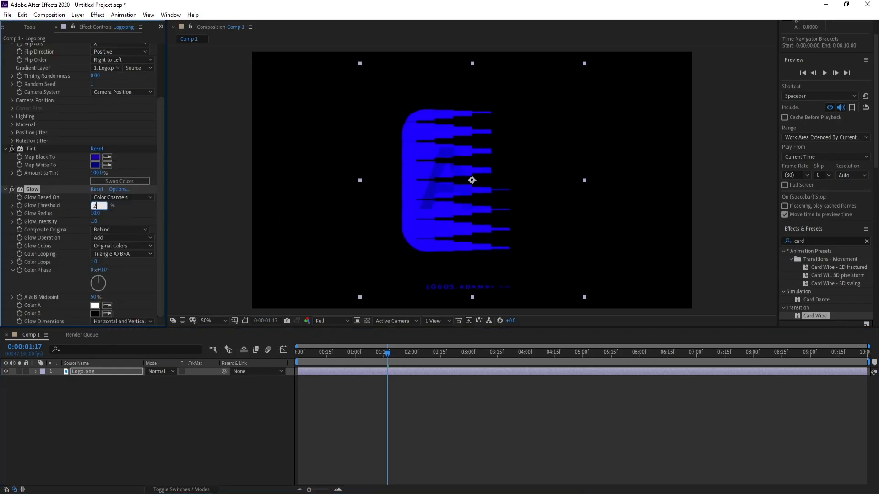
{"action": "key", "text": "Return"}
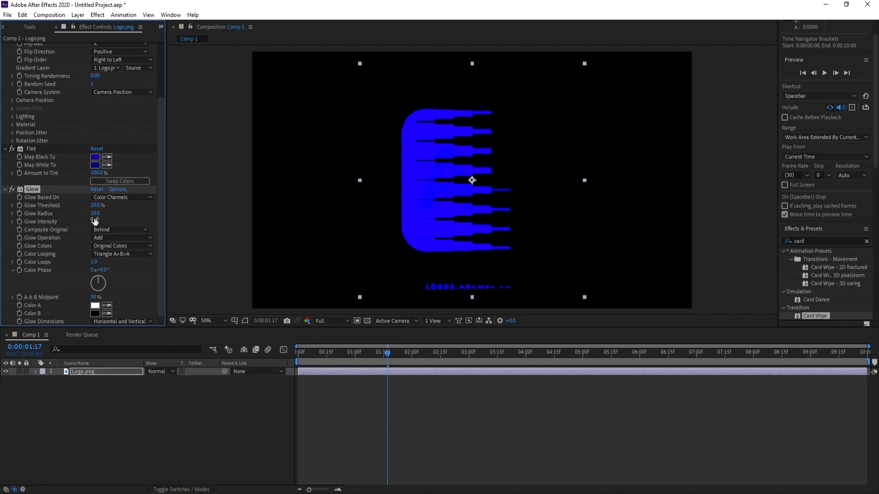
{"action": "left_click_drag", "start_coordinate": [394, 347], "coordinate": [417, 353]}
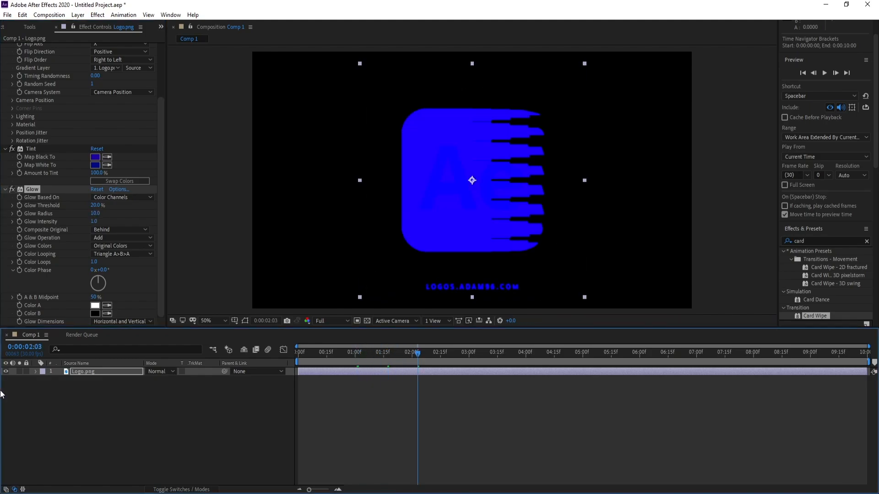
Step: Duplicate the Logo.png layer and delete the Glow effect from the upper copy
{"action": "left_click", "coordinate": [101, 373]}
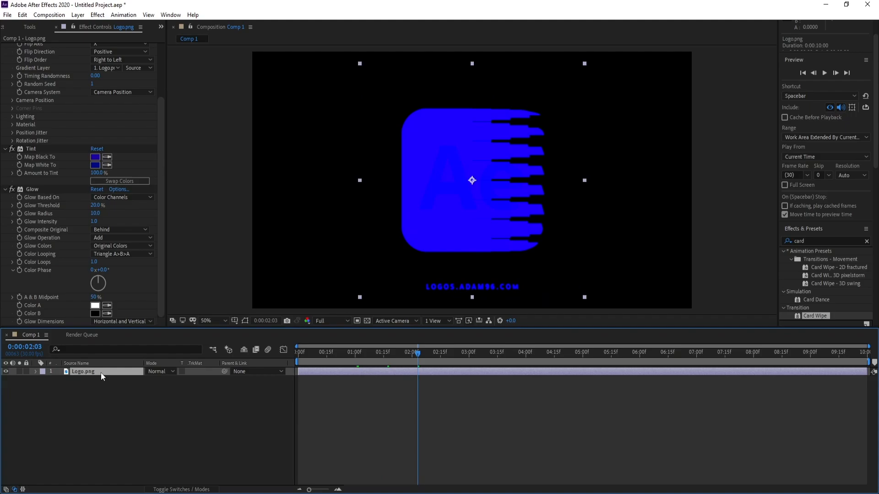
{"action": "key", "text": "ctrl+d"}
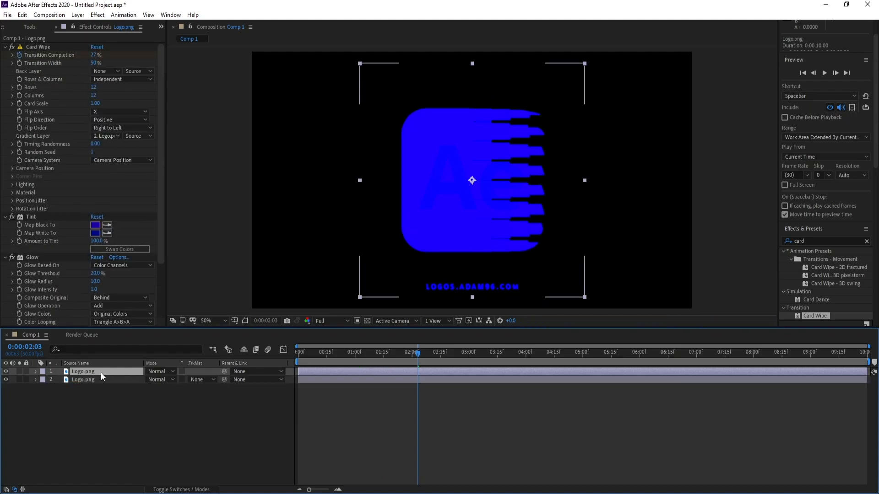
{"action": "left_click", "coordinate": [33, 258]}
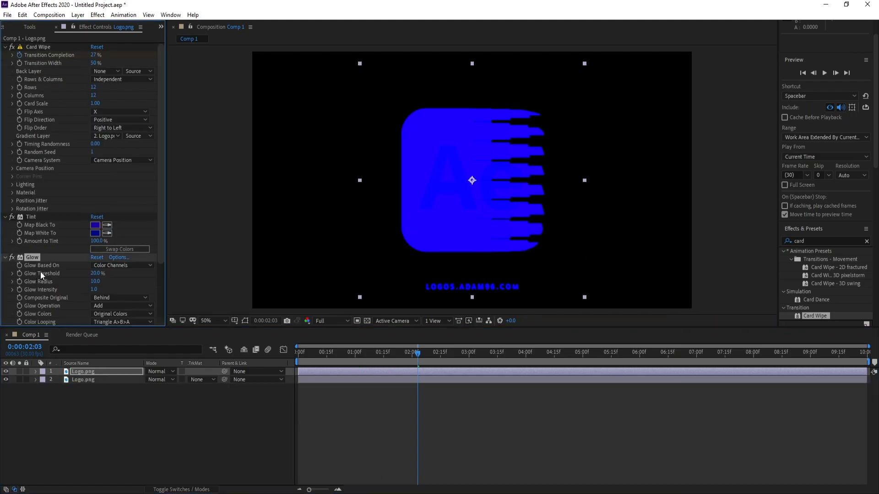
{"action": "key", "text": "Delete"}
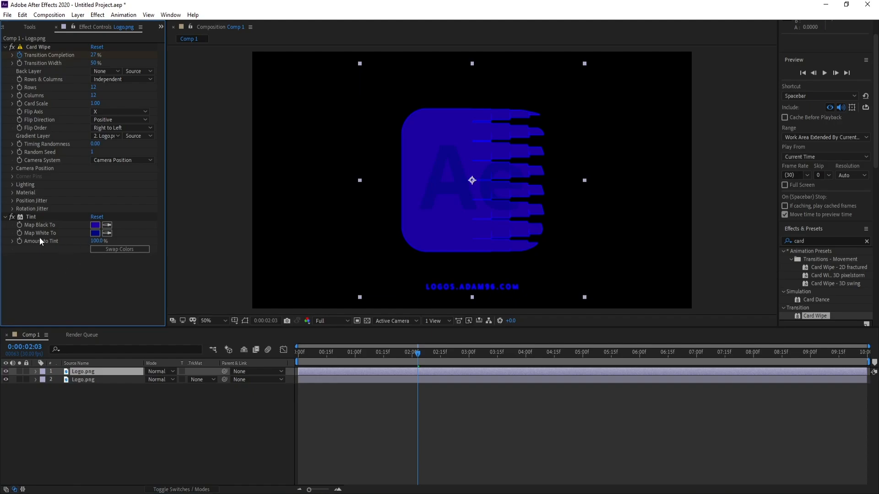
Step: Set both Map White To and Map Black To in the upper copy's Tint effect to black
{"action": "left_click", "coordinate": [98, 233]}
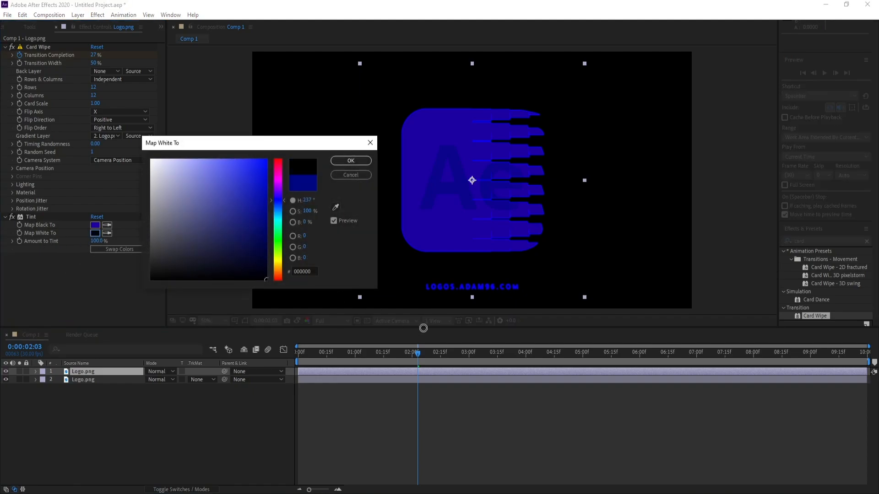
{"action": "left_click", "coordinate": [334, 162]}
{"action": "left_click", "coordinate": [95, 225]}
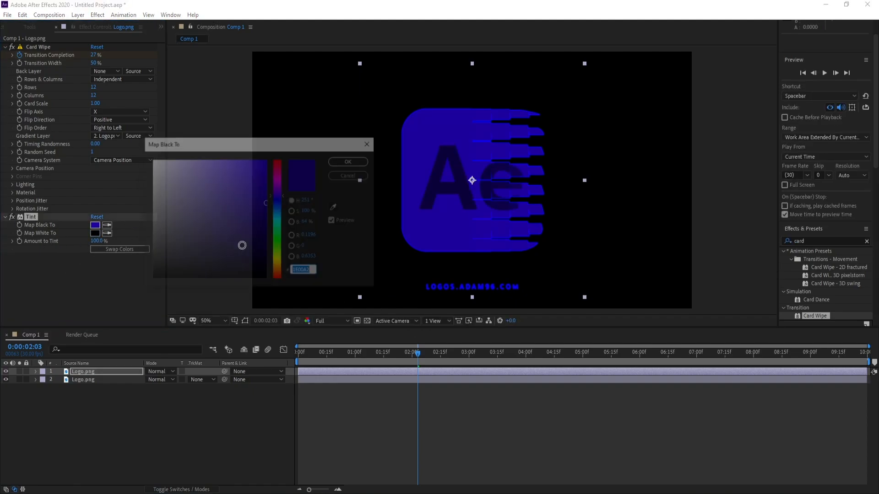
{"action": "left_click_drag", "start_coordinate": [307, 290], "coordinate": [309, 292]}
{"action": "left_click", "coordinate": [361, 163]}
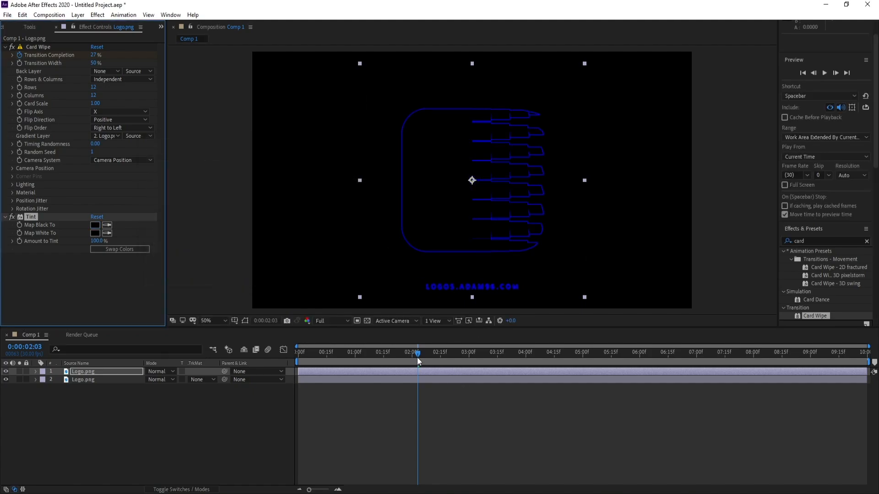
Step: Keyframe the upper copy's Amount to Tint from 100% at the composition start to 0% at 3 seconds
{"action": "mouse_move", "coordinate": [417, 355]}
{"action": "left_mouse_down"}
{"action": "mouse_move", "coordinate": [402, 356]}
{"action": "mouse_move", "coordinate": [412, 354]}
{"action": "left_mouse_up"}
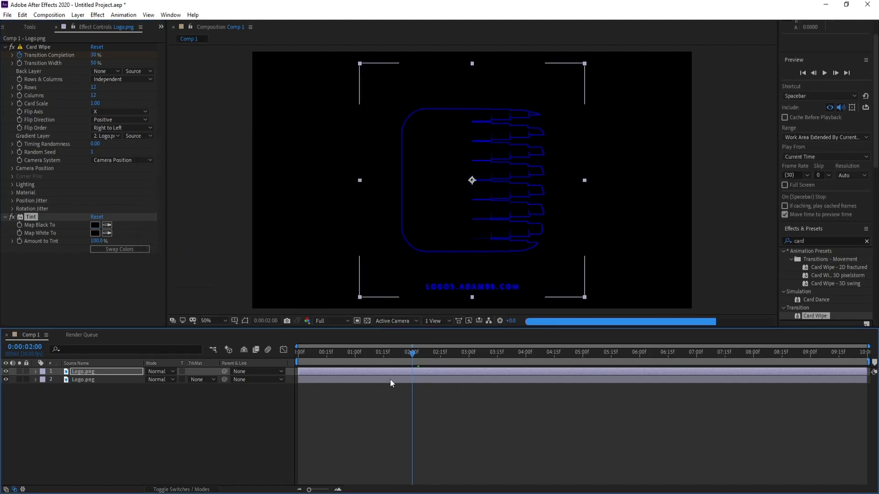
{"action": "key", "text": "Home"}
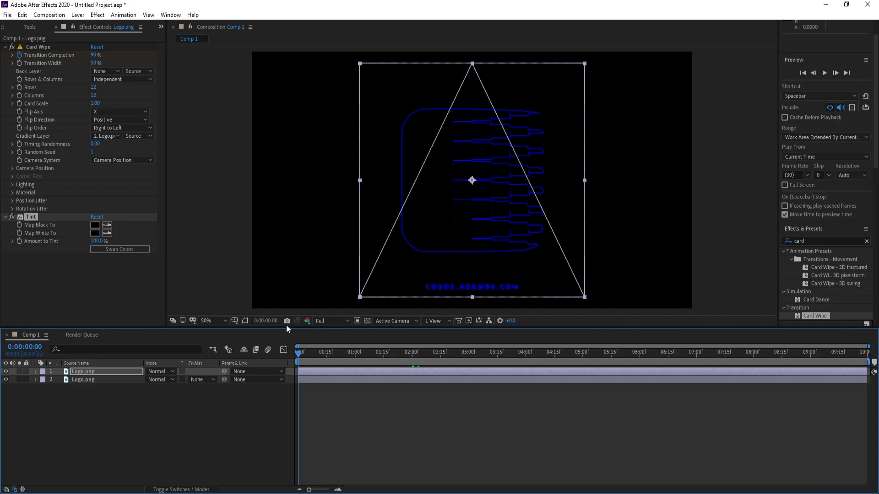
{"action": "left_click", "coordinate": [19, 240]}
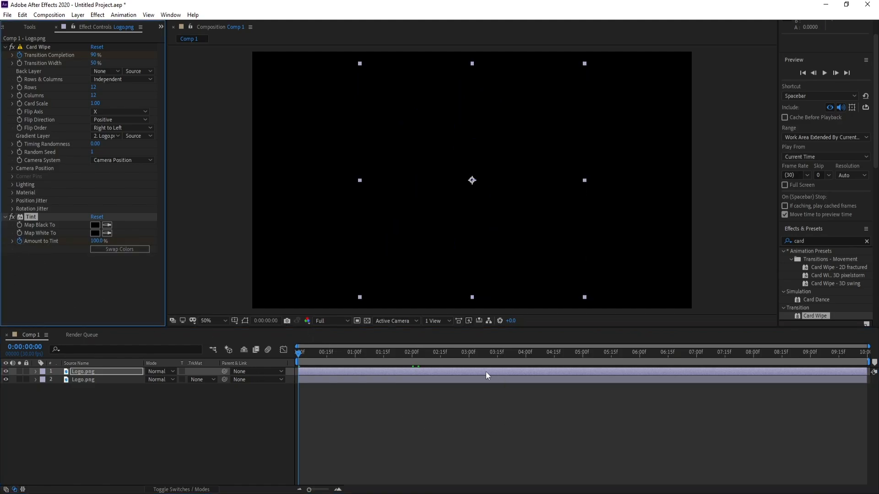
{"action": "left_click", "coordinate": [469, 356]}
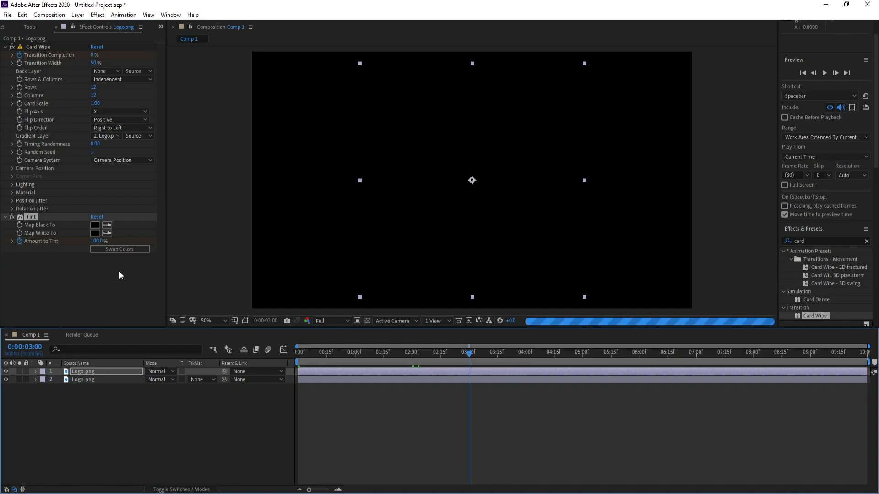
{"action": "left_click", "coordinate": [98, 240]}
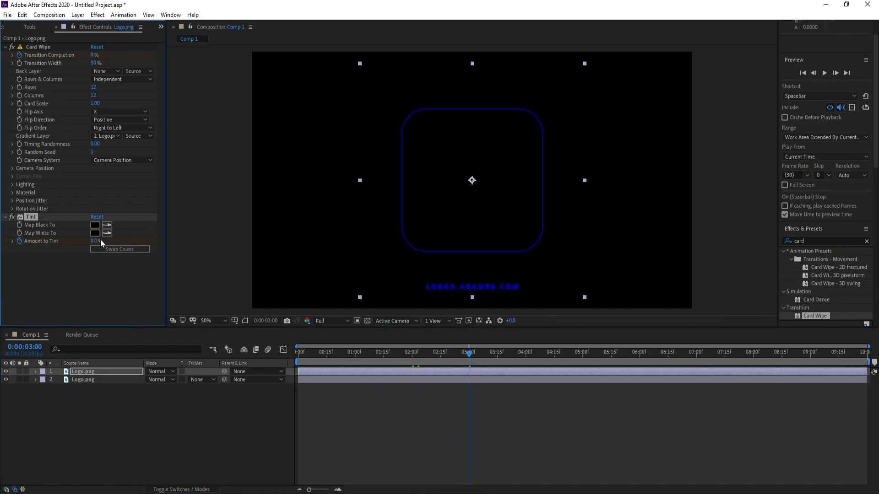
Step: Scrub between about one and two seconds to examine the wipe with the outline glow and the tint fade
{"action": "left_click", "coordinate": [403, 355]}
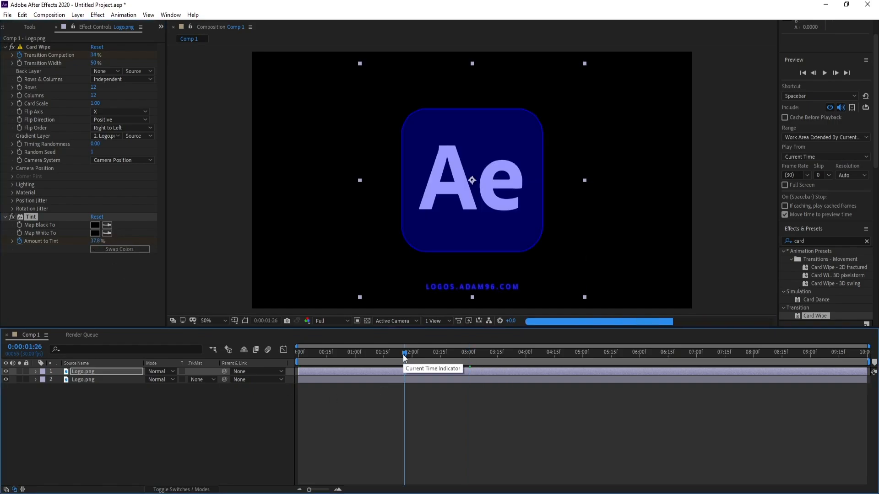
{"action": "left_click", "coordinate": [393, 356]}
{"action": "left_click", "coordinate": [376, 355]}
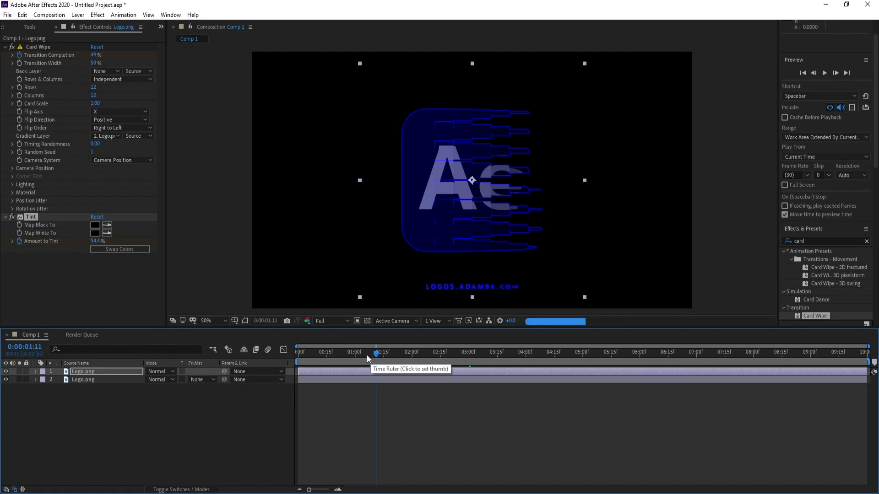
{"action": "left_click", "coordinate": [361, 355]}
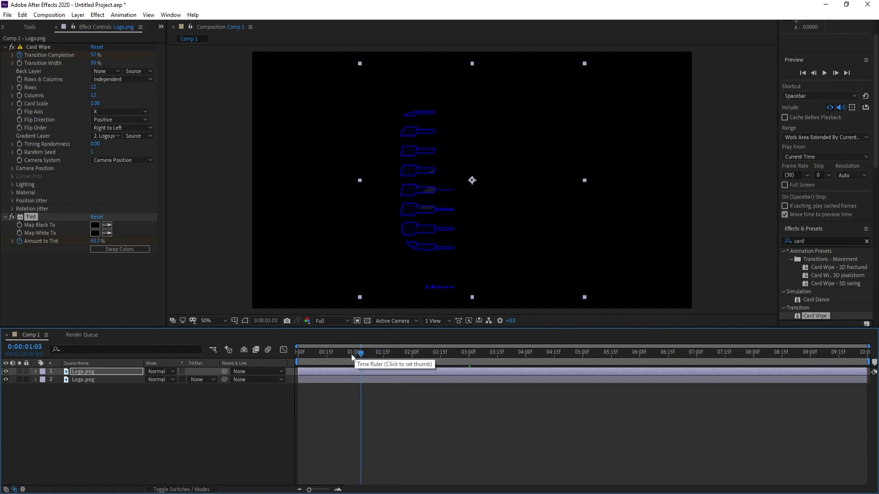
{"action": "left_click", "coordinate": [376, 355]}
{"action": "left_click", "coordinate": [385, 354]}
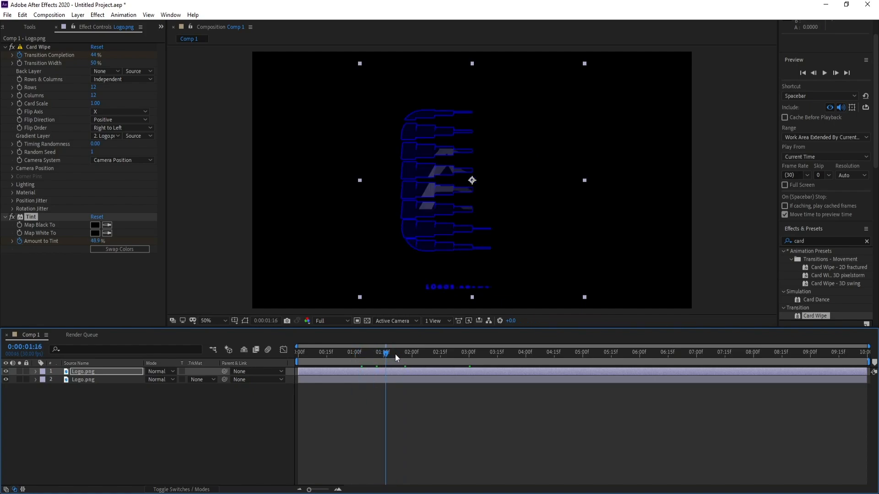
{"action": "left_click", "coordinate": [395, 354]}
{"action": "left_click", "coordinate": [409, 353]}
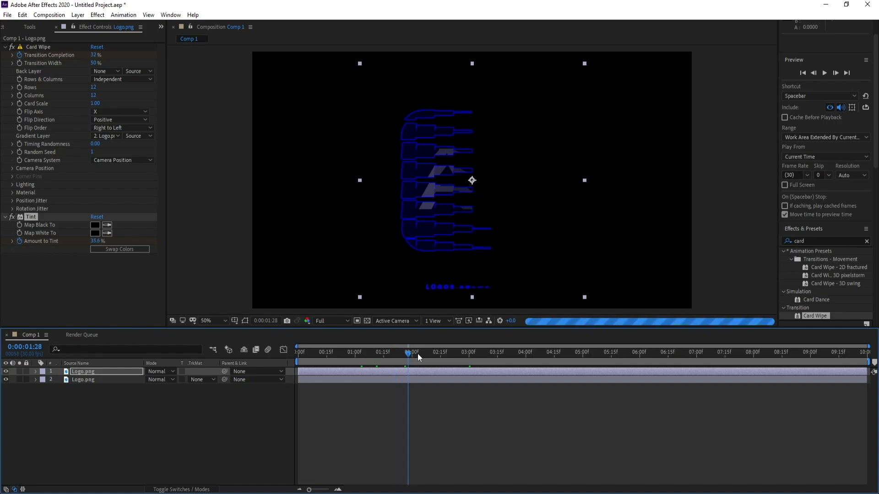
{"action": "left_click", "coordinate": [418, 354]}
{"action": "left_click", "coordinate": [426, 354]}
{"action": "left_click_drag", "start_coordinate": [421, 356], "coordinate": [381, 353]}
{"action": "left_click", "coordinate": [373, 355]}
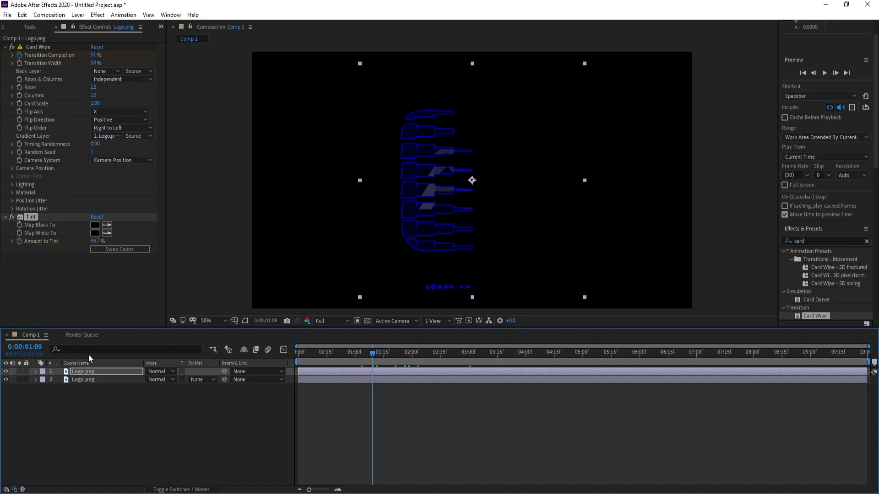
Step: Move to 0:00:01:20, duplicate the top Logo.png layer and delete the Tint effect from the new copy
{"action": "left_click", "coordinate": [393, 355]}
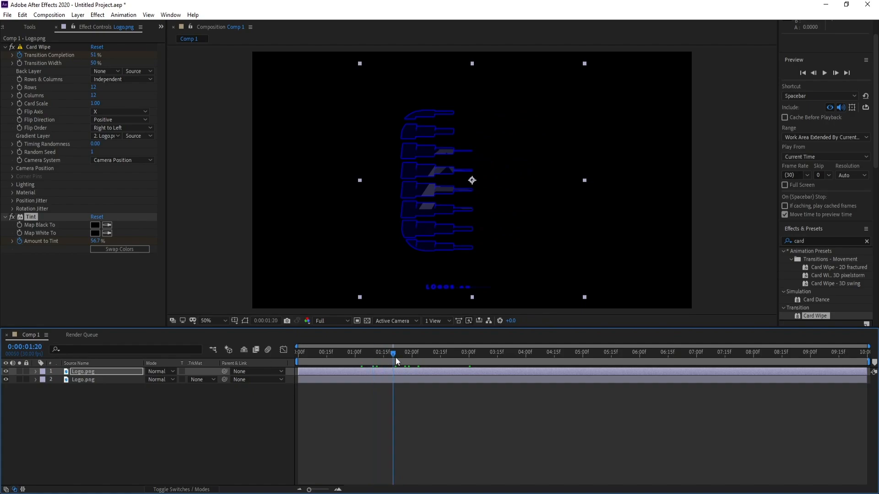
{"action": "left_click", "coordinate": [94, 374]}
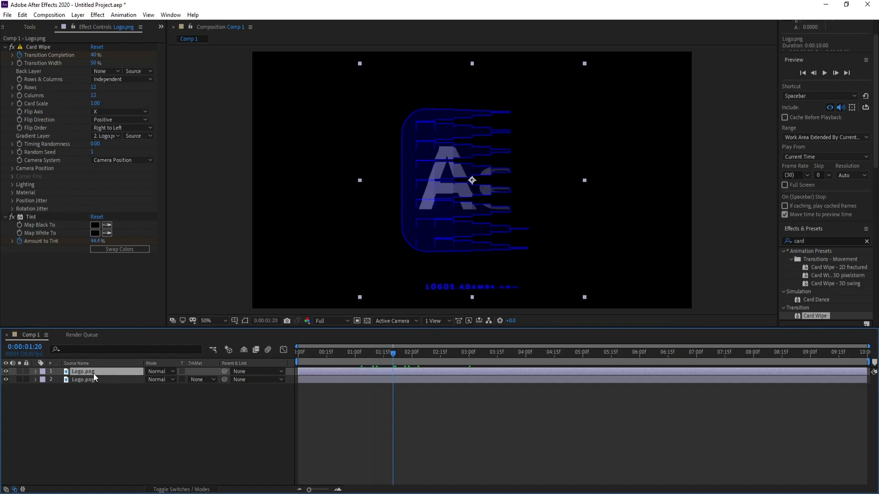
{"action": "key", "text": "ctrl+d"}
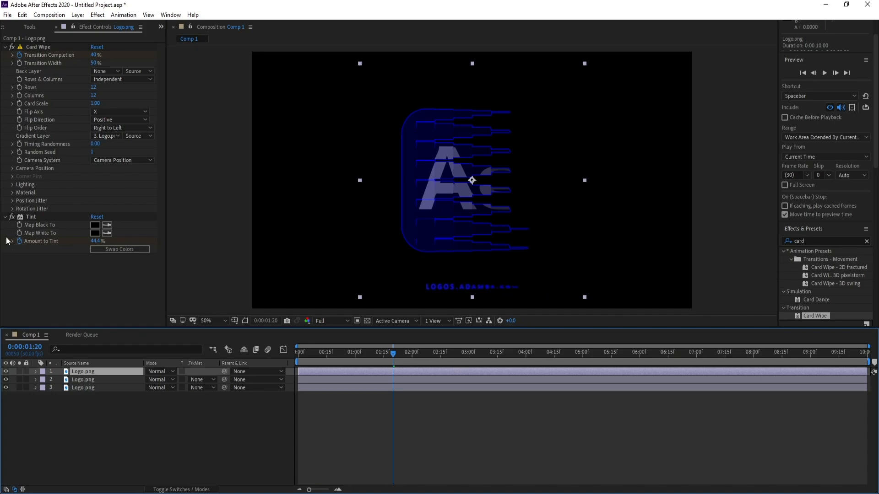
{"action": "left_click", "coordinate": [31, 218]}
{"action": "key", "text": "Delete"}
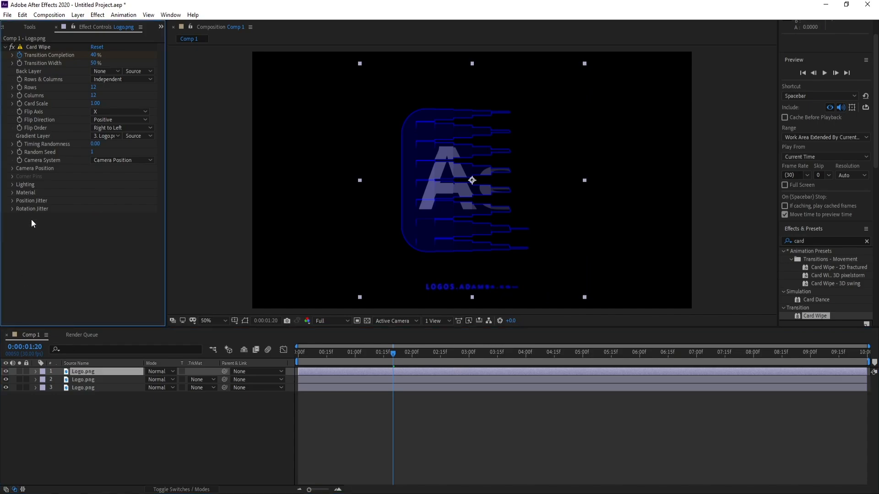
Step: Find the Fractal Noise effect and apply it to the top Logo.png layer
{"action": "left_click", "coordinate": [801, 240]}
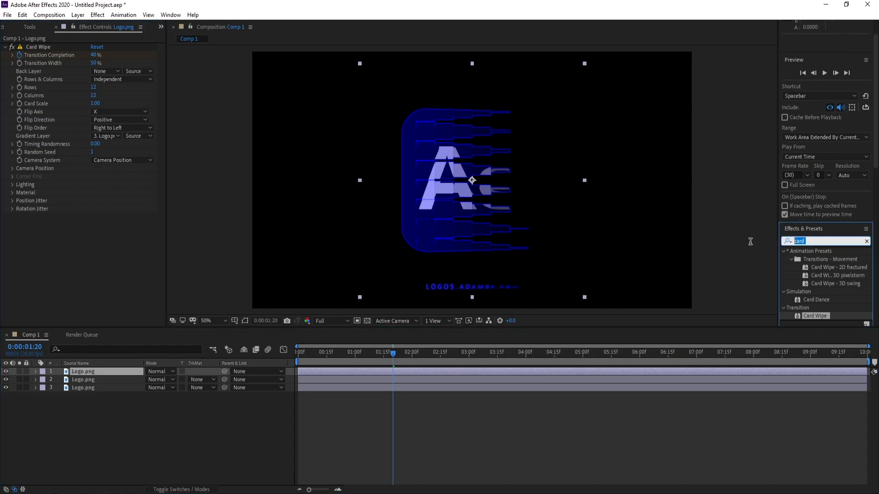
{"action": "type", "text": "Fr"}
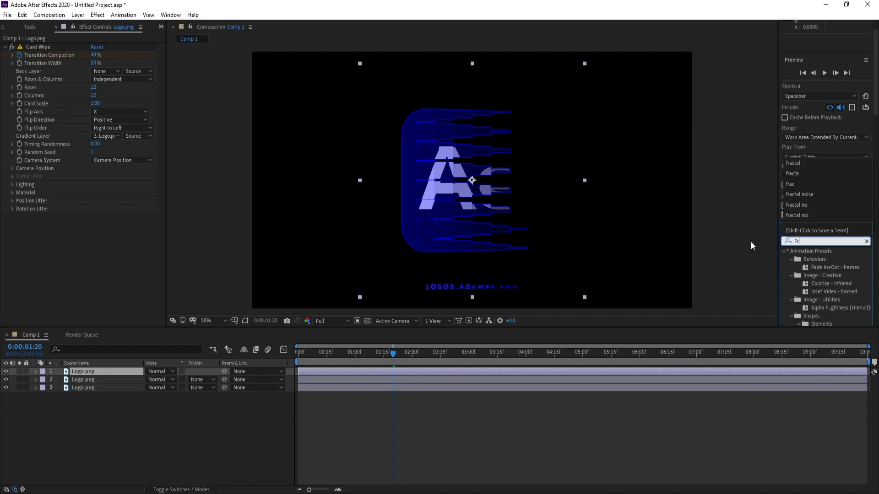
{"action": "type", "text": "acta"}
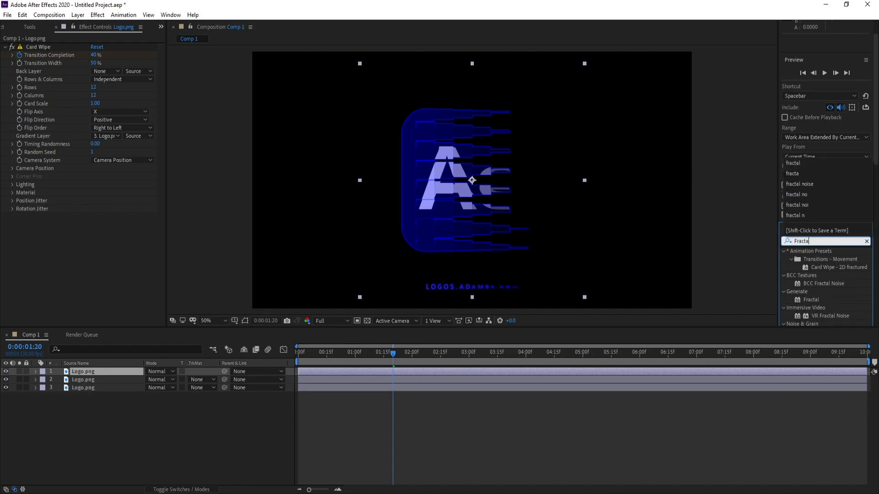
{"action": "double_click", "coordinate": [831, 306]}
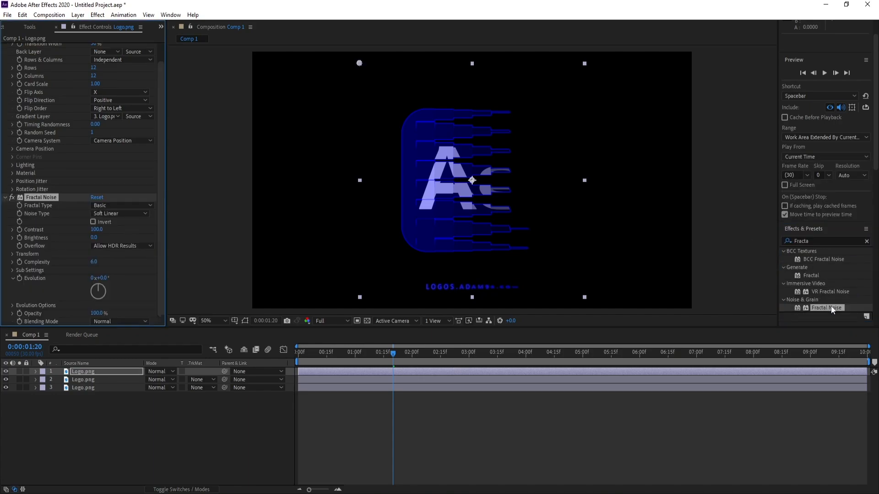
Step: Set the Fractal Noise's Fractal Type to Cloudy and its Noise Type to Block
{"action": "left_click", "coordinate": [108, 205]}
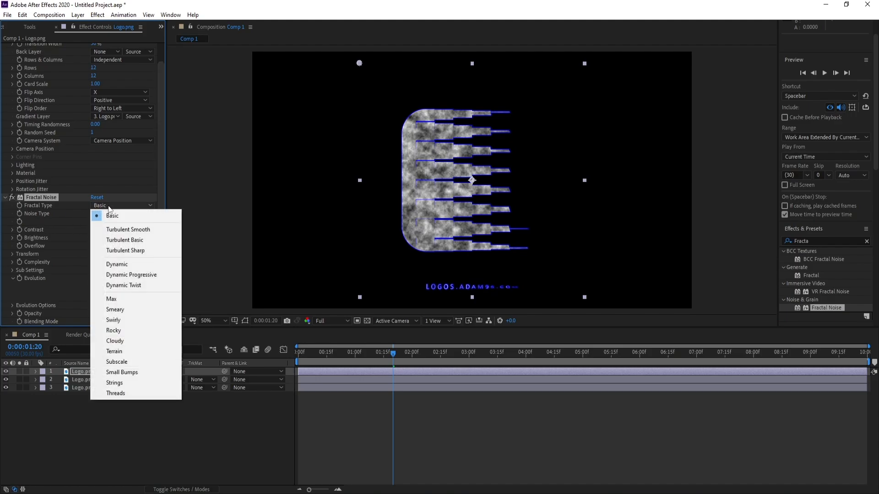
{"action": "left_click", "coordinate": [137, 341]}
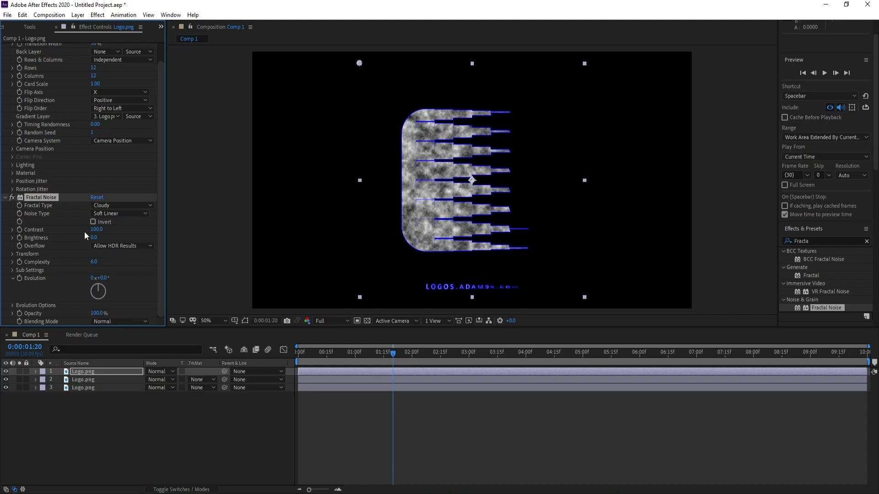
{"action": "left_click", "coordinate": [119, 213]}
{"action": "left_click", "coordinate": [123, 221]}
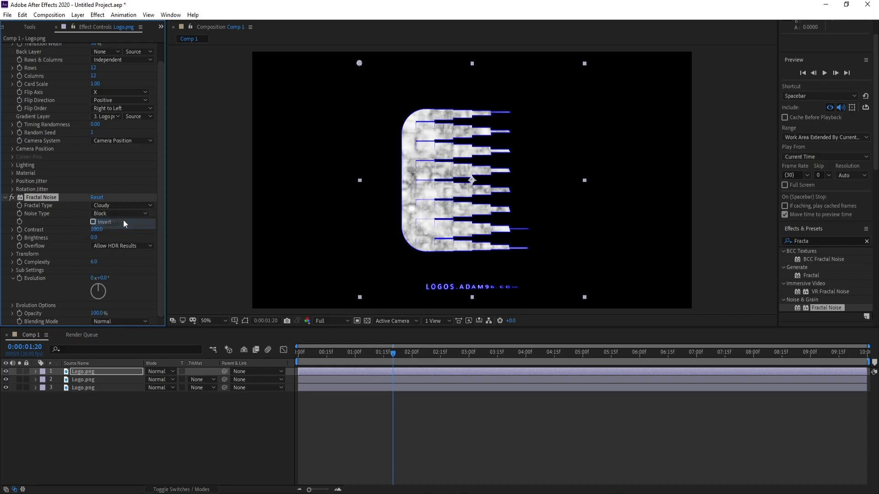
Step: Set the Fractal Noise's Brightness to 10 and its Complexity to 1
{"action": "left_click", "coordinate": [93, 236]}
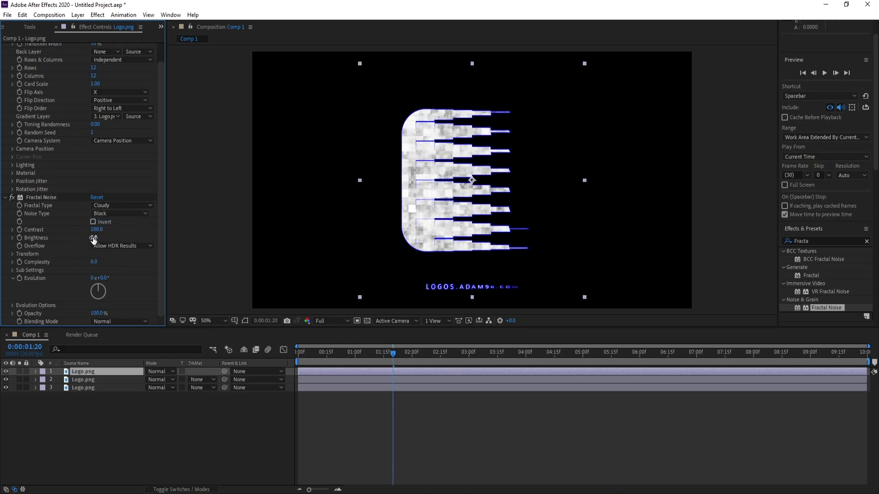
{"action": "type", "text": "10"}
{"action": "key", "text": "Return"}
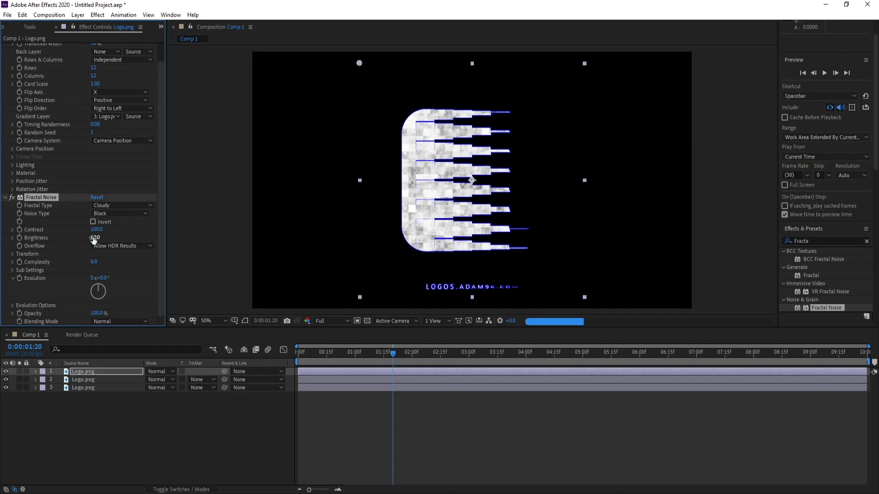
{"action": "left_click", "coordinate": [95, 262]}
{"action": "type", "text": "1"}
{"action": "key", "text": "Return"}
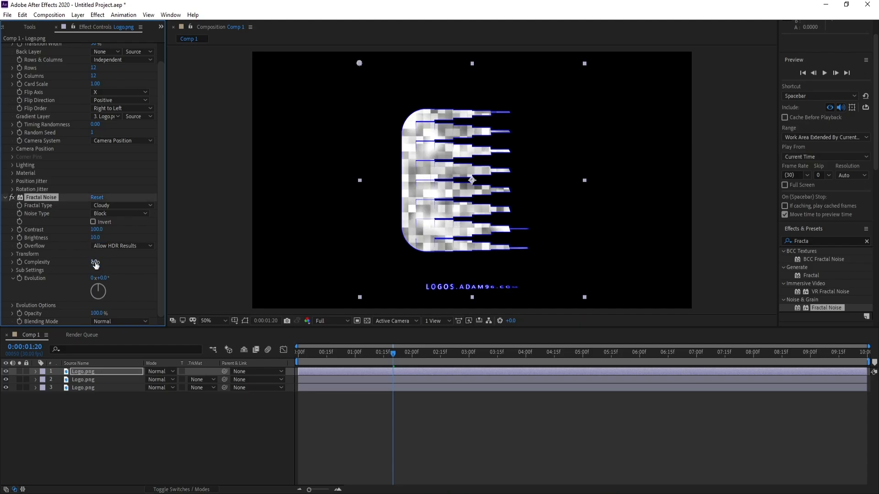
Step: Add the expression time*1000 to the Fractal Noise's Evolution on the top Logo.png layer
{"action": "left_click", "coordinate": [20, 279], "text": "alt"}
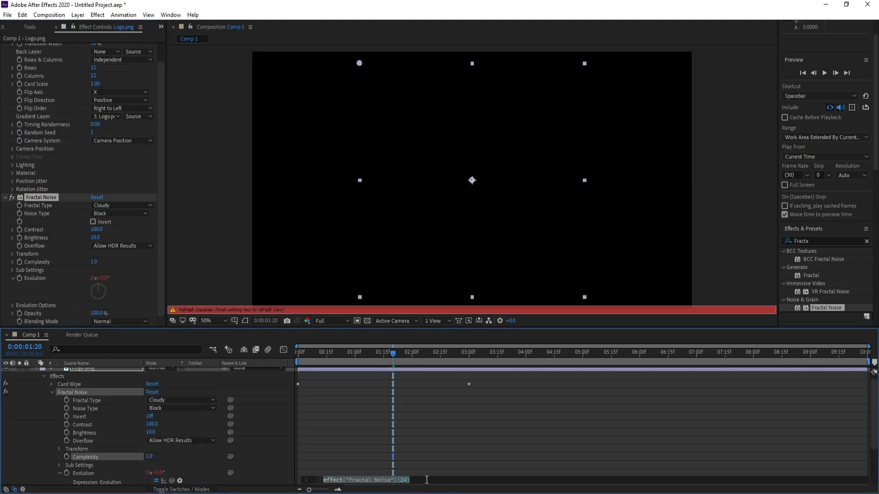
{"action": "type", "text": "time"}
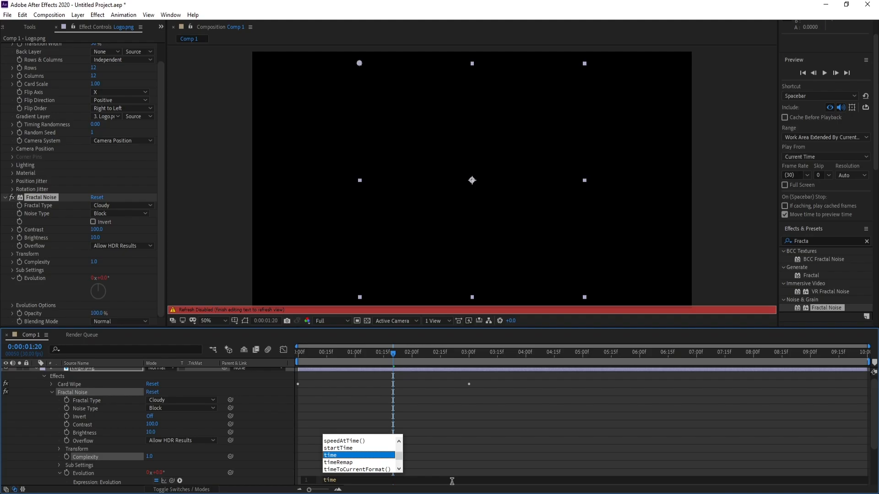
{"action": "type", "text": "*"}
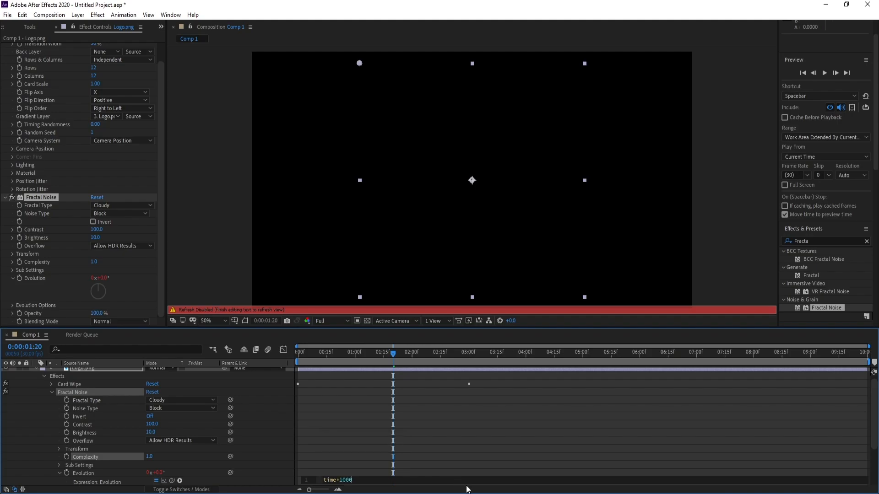
{"action": "left_click", "coordinate": [201, 243]}
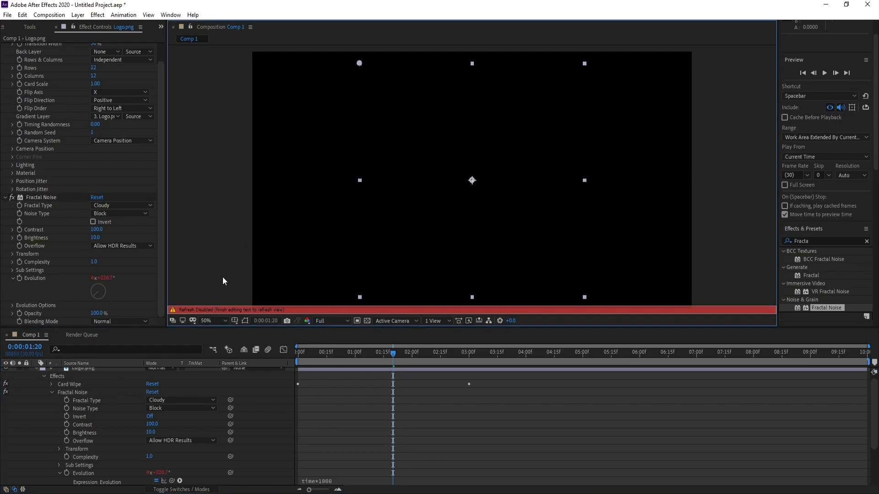
{"action": "scroll", "coordinate": [93, 384], "scroll_direction": "up", "scroll_amount": 1}
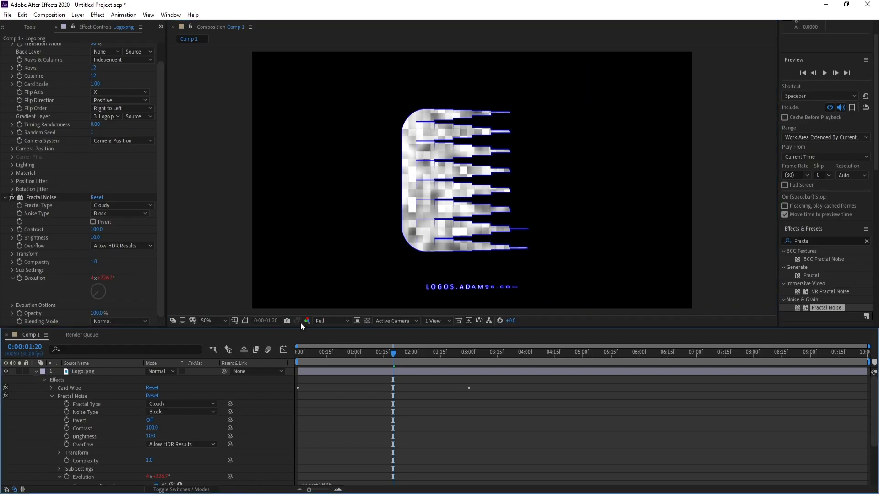
Step: Set the preview resolution to Half and collapse the top Logo.png layer's properties
{"action": "left_click", "coordinate": [332, 321]}
{"action": "left_click", "coordinate": [330, 351]}
{"action": "left_click", "coordinate": [40, 374]}
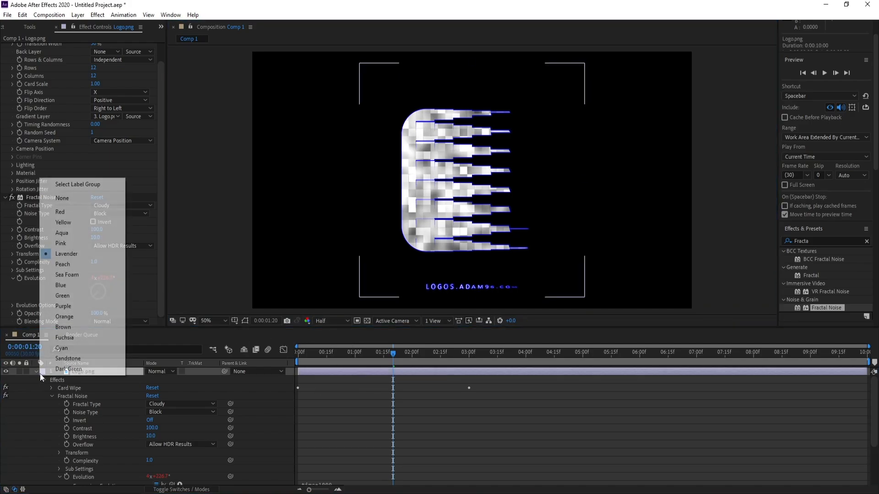
{"action": "left_click", "coordinate": [37, 372]}
{"action": "left_click", "coordinate": [37, 372]}
Step: Reduce the preview resolution to Third and play the animation from 0:00:00:28 to about 0:00:02:09
{"action": "left_click", "coordinate": [351, 363]}
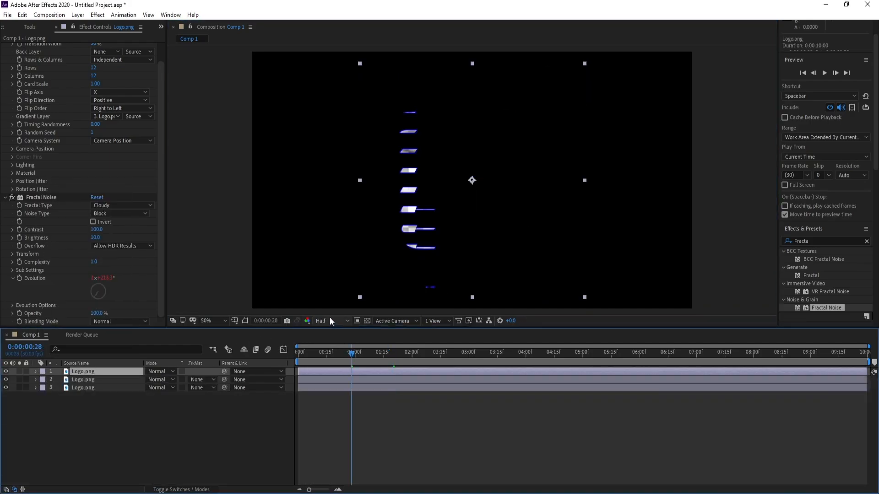
{"action": "left_click", "coordinate": [330, 320]}
{"action": "left_click", "coordinate": [332, 367]}
{"action": "key", "text": "space"}
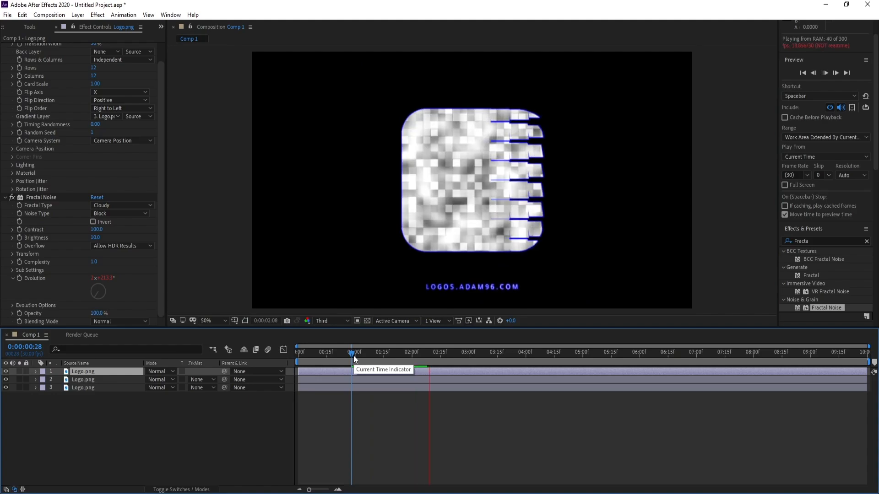
{"action": "key", "text": "space"}
Step: Collapse the Fractal Noise settings and apply the Tritone effect to the top Logo.png layer
{"action": "left_click", "coordinate": [6, 201]}
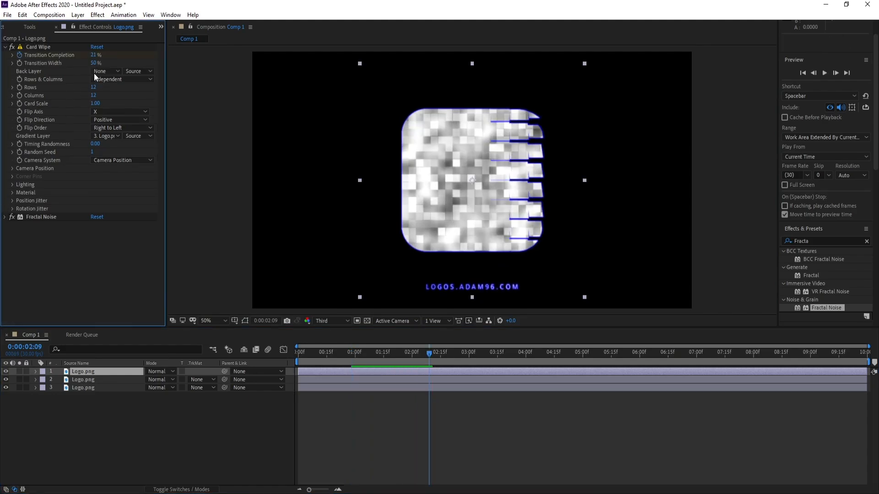
{"action": "left_click", "coordinate": [98, 15]}
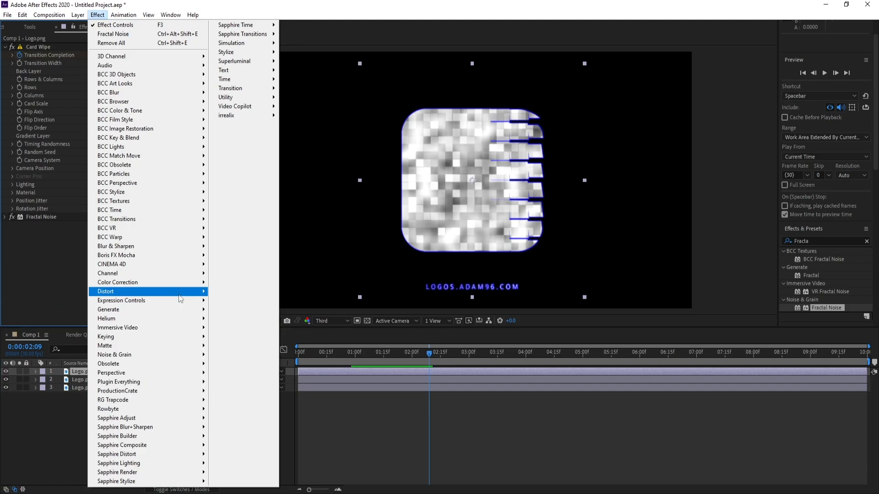
{"action": "mouse_move", "coordinate": [188, 282]}
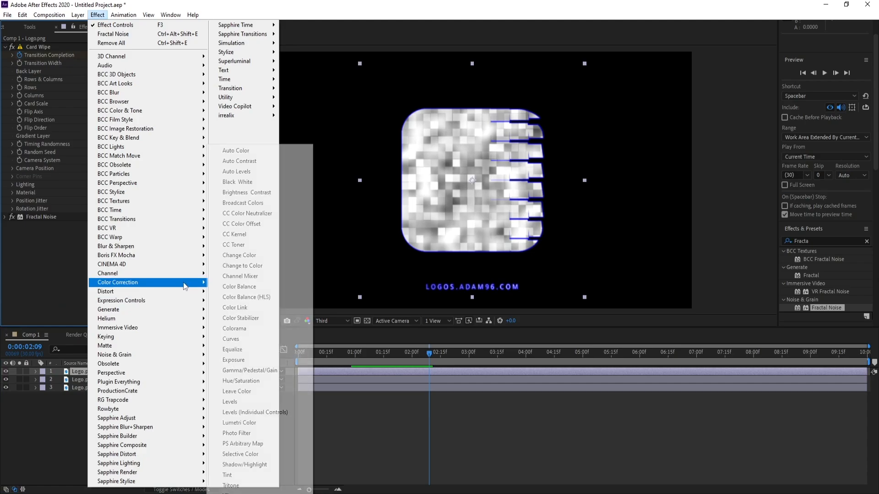
{"action": "left_click", "coordinate": [258, 486]}
Step: Set the Tritone's Midtones color to a bright light blue, 00D2FF
{"action": "left_click", "coordinate": [95, 242]}
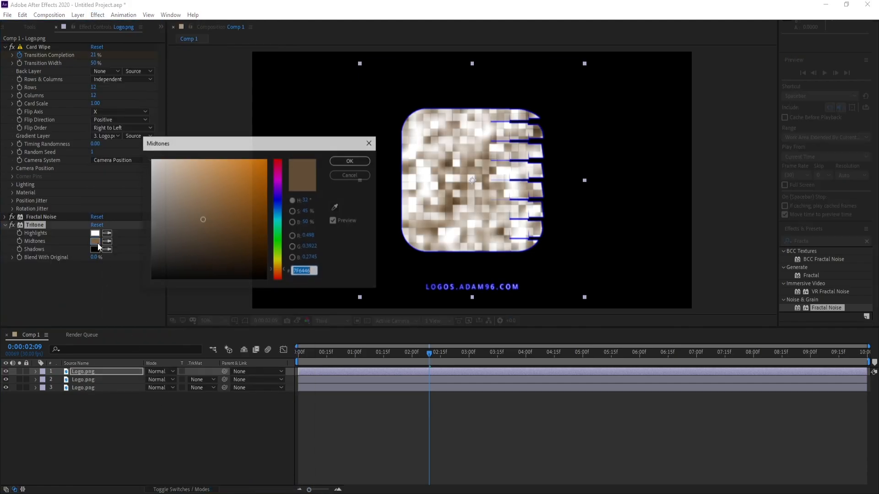
{"action": "left_click", "coordinate": [278, 222]}
{"action": "left_click_drag", "start_coordinate": [255, 204], "coordinate": [270, 152]}
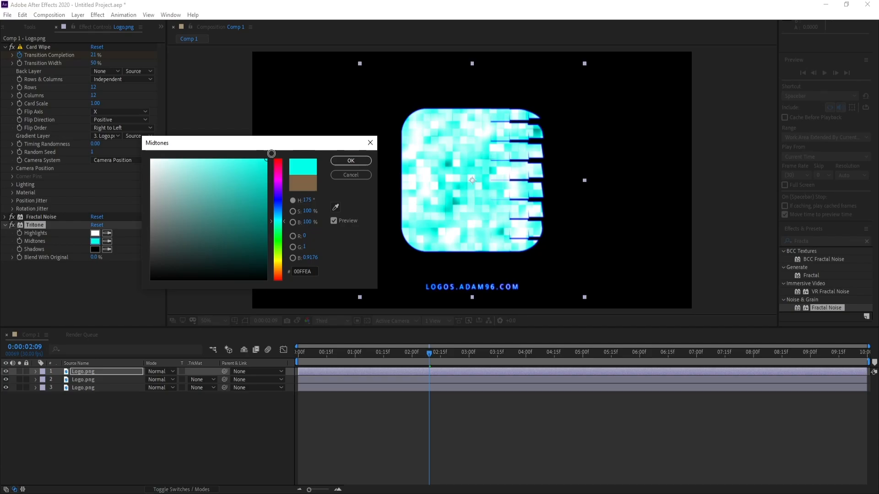
{"action": "left_click", "coordinate": [278, 224]}
{"action": "left_click_drag", "start_coordinate": [279, 224], "coordinate": [282, 219]}
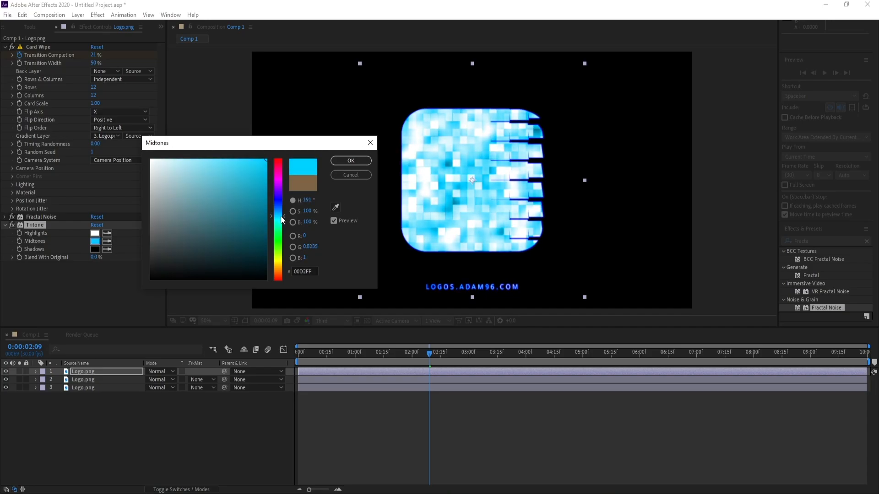
{"action": "left_click", "coordinate": [351, 160]}
Step: Set the Tritone's Highlights color to black
{"action": "left_click", "coordinate": [94, 233]}
{"action": "left_click_drag", "start_coordinate": [230, 220], "coordinate": [371, 311]}
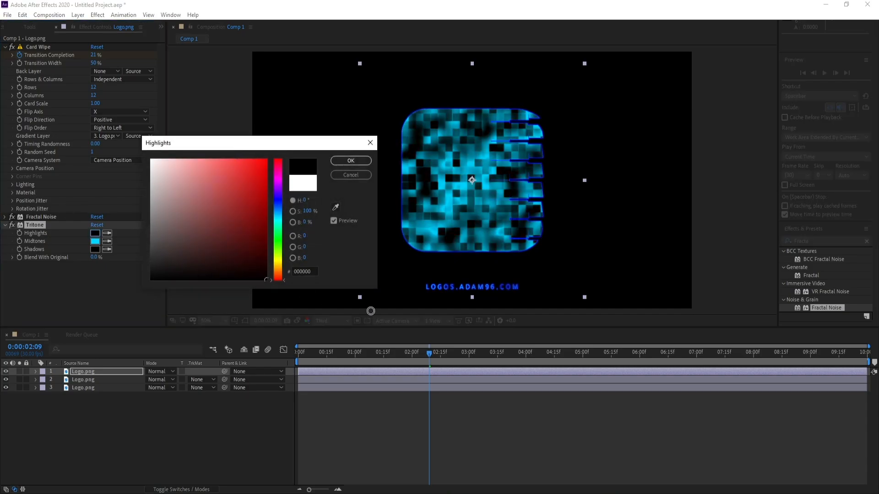
{"action": "left_click", "coordinate": [351, 160]}
Step: Adjust the Tritone's Midtones color to 00CCFF and set the top Logo.png layer's blending mode to Add
{"action": "left_click", "coordinate": [95, 241]}
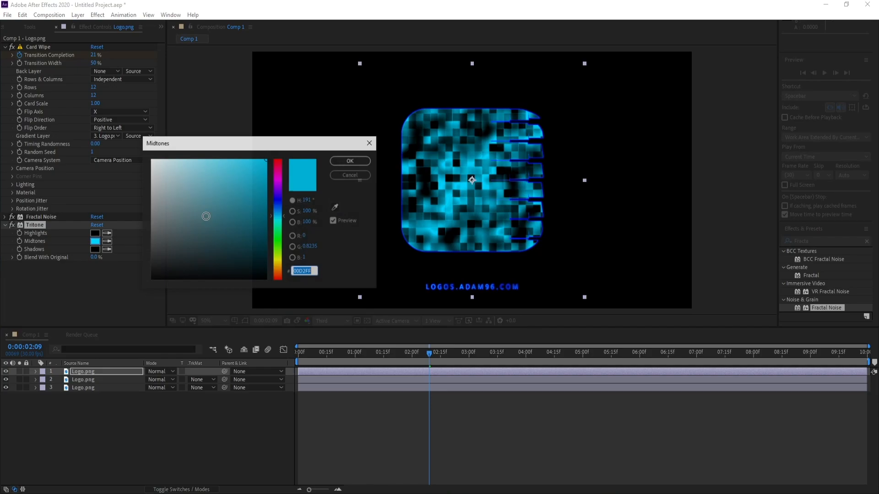
{"action": "left_click", "coordinate": [280, 219]}
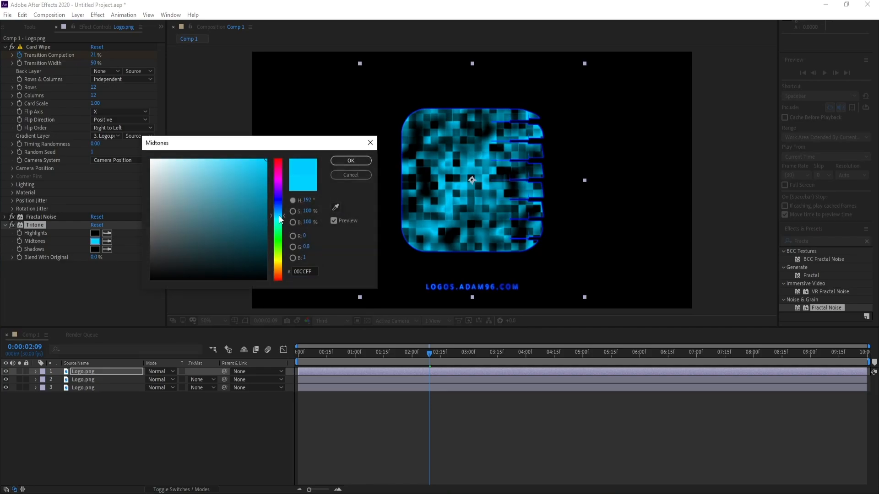
{"action": "left_click_drag", "start_coordinate": [280, 220], "coordinate": [278, 221]}
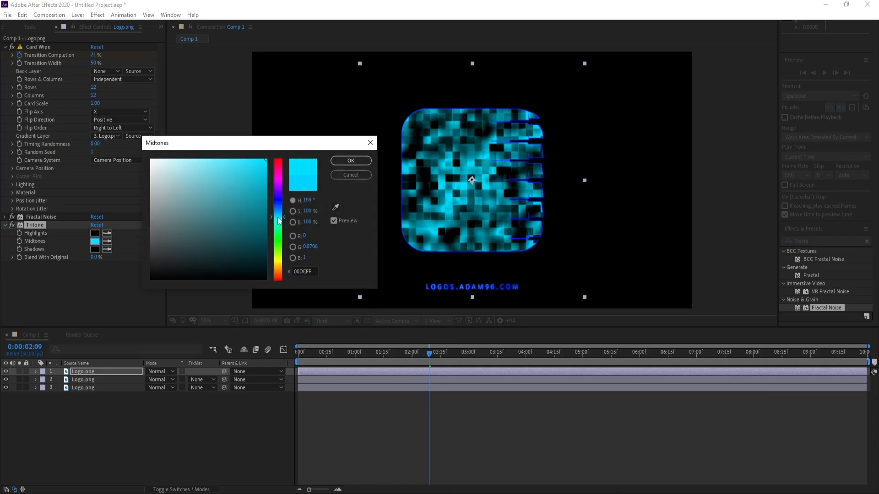
{"action": "left_click", "coordinate": [342, 163]}
{"action": "left_click", "coordinate": [164, 372]}
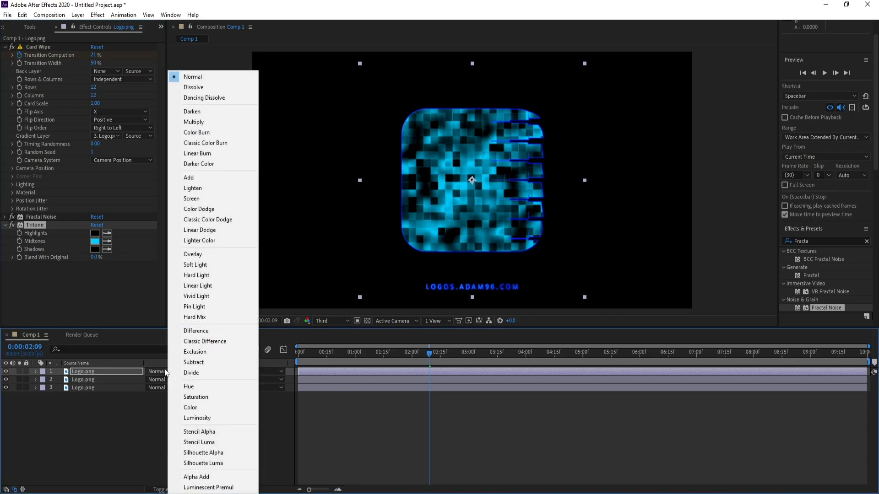
{"action": "left_click", "coordinate": [188, 179]}
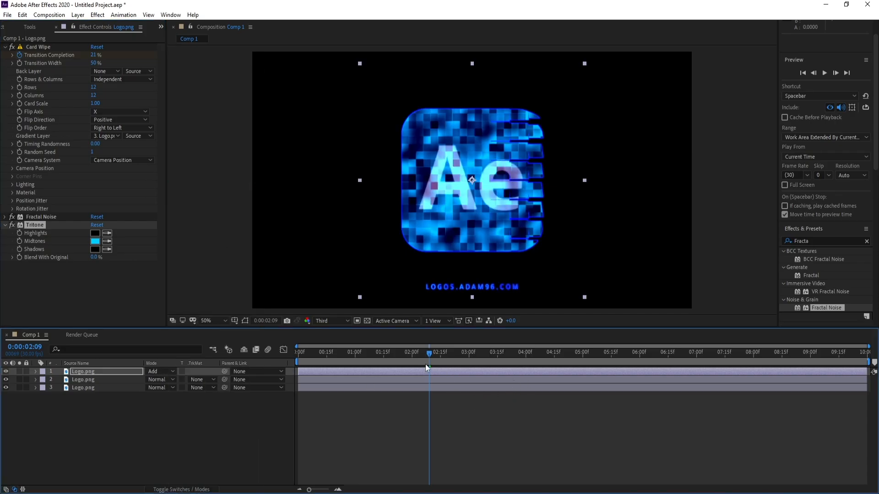
Step: Shift the Tritone's Midtones color to a deeper blue, 00B4FF
{"action": "left_click", "coordinate": [93, 241]}
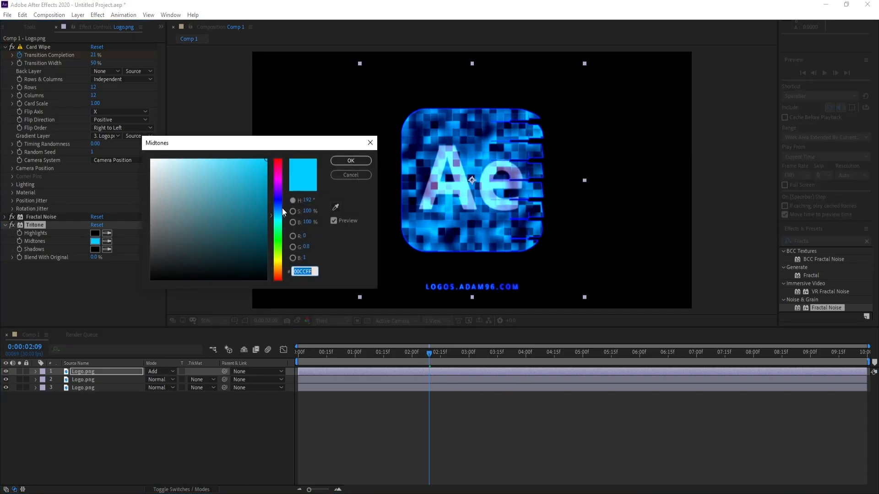
{"action": "left_click", "coordinate": [278, 216]}
{"action": "left_click_drag", "start_coordinate": [278, 216], "coordinate": [278, 218]}
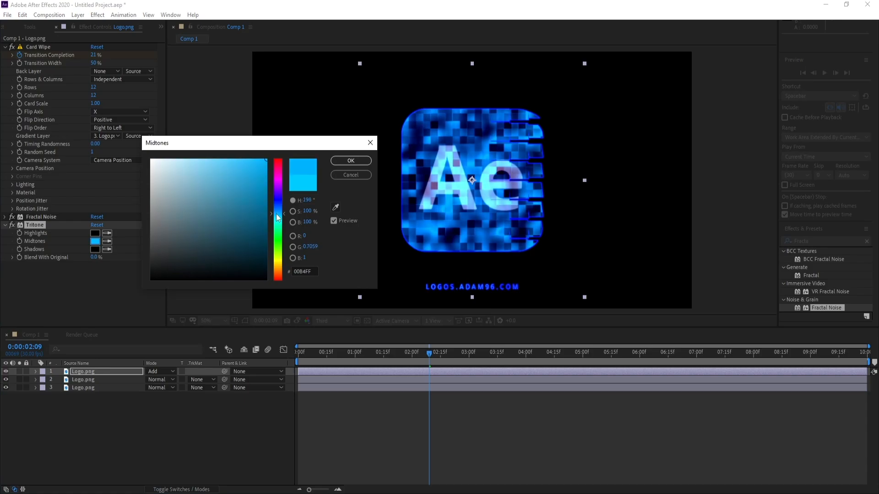
{"action": "left_click", "coordinate": [351, 161]}
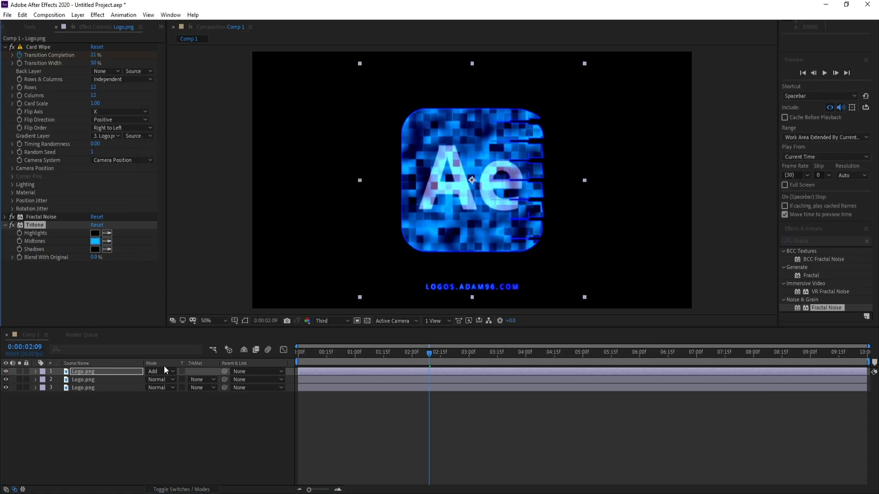
Step: Enable Opacity keyframing on the top Logo.png layer at 3 seconds and set the value there to 0%
{"action": "left_click", "coordinate": [464, 357]}
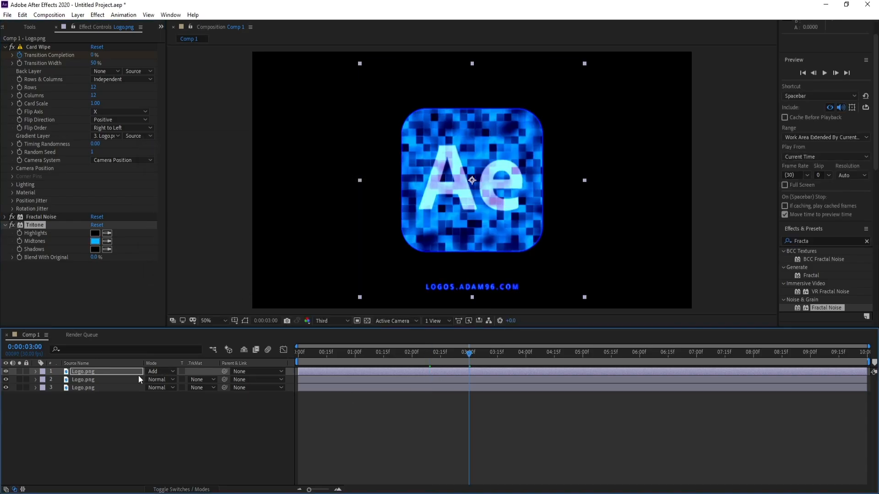
{"action": "left_click", "coordinate": [117, 371]}
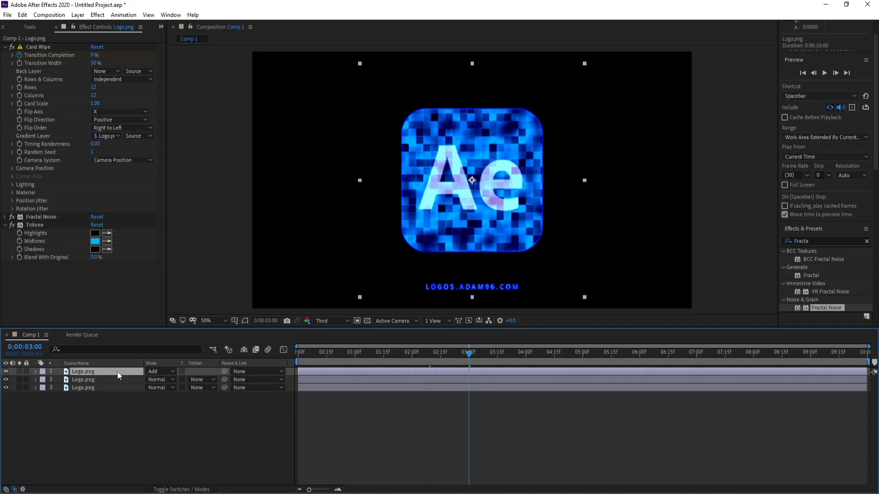
{"action": "key", "text": "t"}
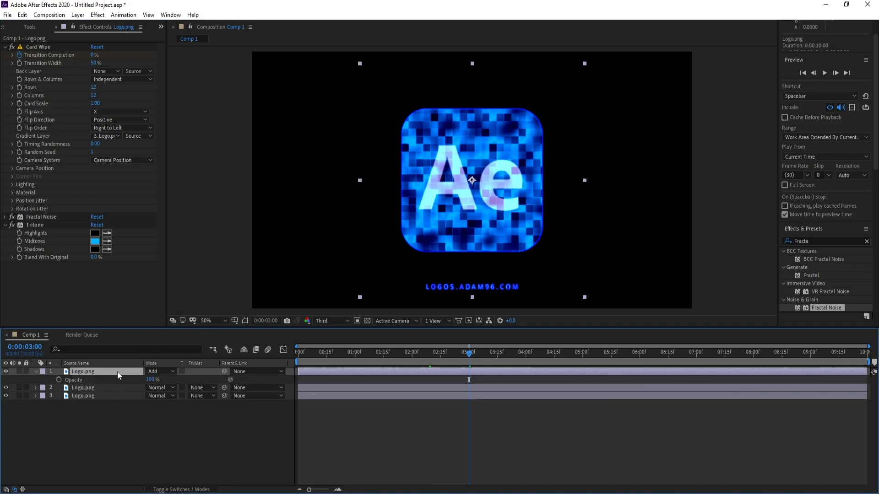
{"action": "left_click", "coordinate": [56, 380]}
{"action": "left_click_drag", "start_coordinate": [150, 380], "coordinate": [1, 380]}
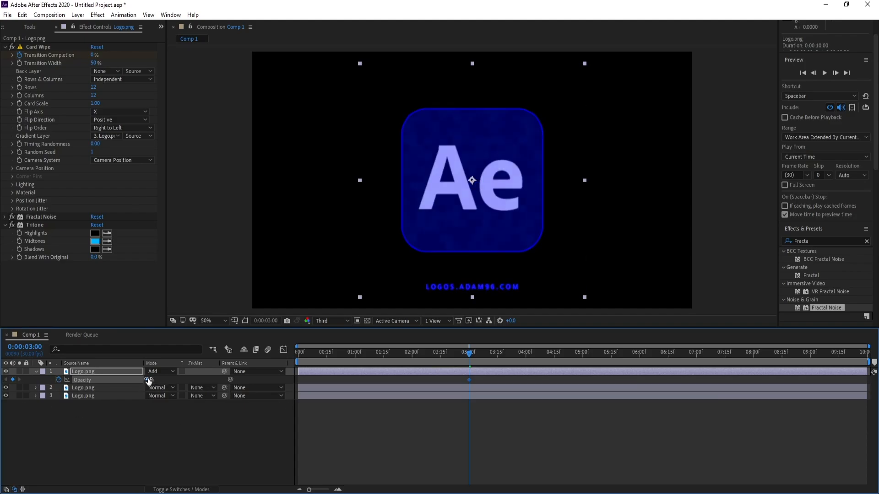
{"action": "left_click_drag", "start_coordinate": [149, 381], "coordinate": [124, 380]}
Step: Set the top Logo.png layer's Opacity to 80% at the first frame and preview the noise overlay's fade-out
{"action": "left_click_drag", "start_coordinate": [465, 353], "coordinate": [269, 360]}
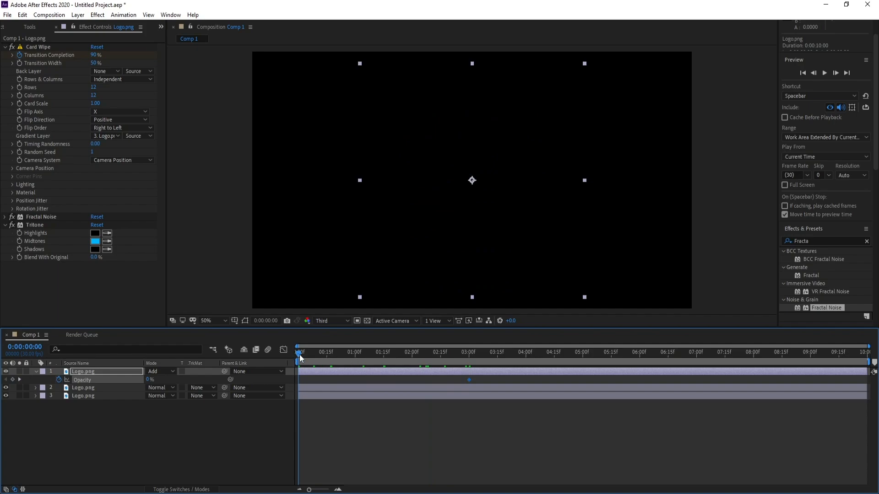
{"action": "left_click", "coordinate": [149, 380]}
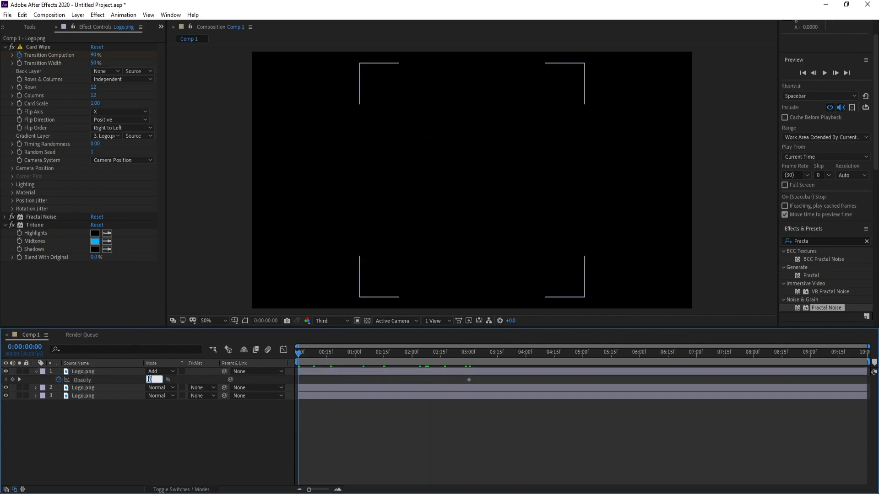
{"action": "key", "text": "Return"}
{"action": "key", "text": "space"}
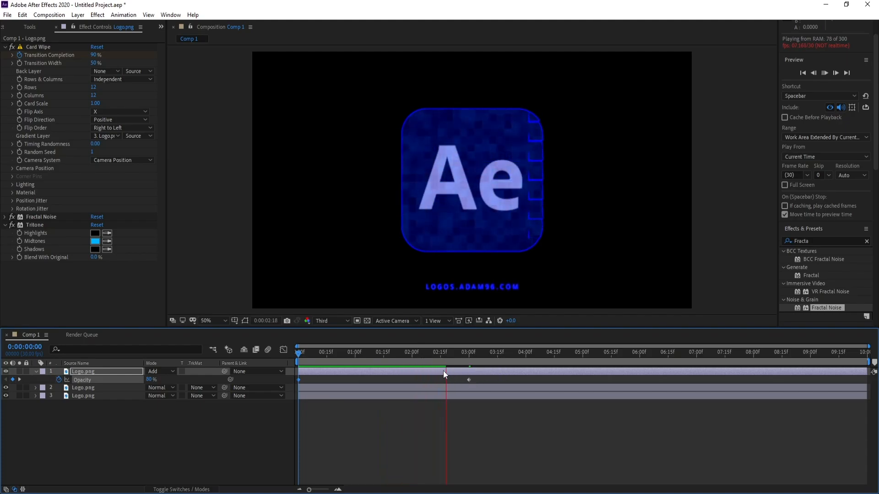
{"action": "left_click", "coordinate": [399, 356]}
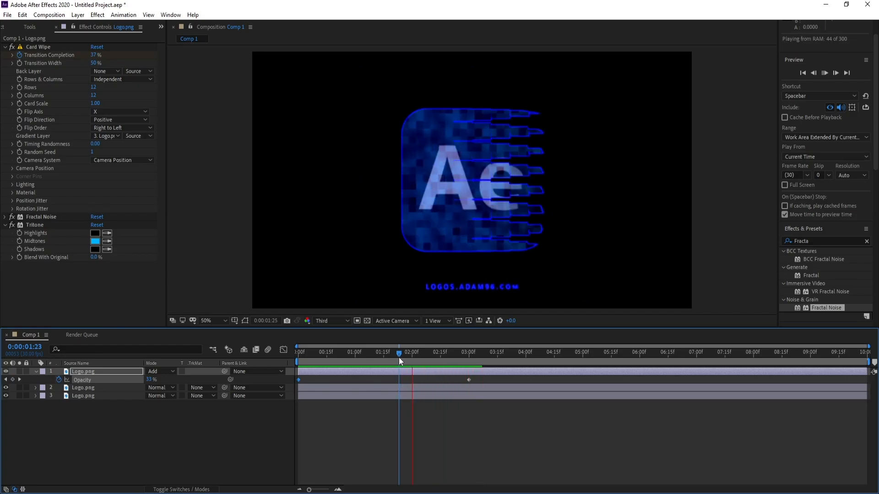
{"action": "key", "text": "space"}
Step: Pre-compose all three Logo.png layers into a new composition named Logo
{"action": "left_click", "coordinate": [35, 372]}
{"action": "left_click_drag", "start_coordinate": [14, 449], "coordinate": [106, 371]}
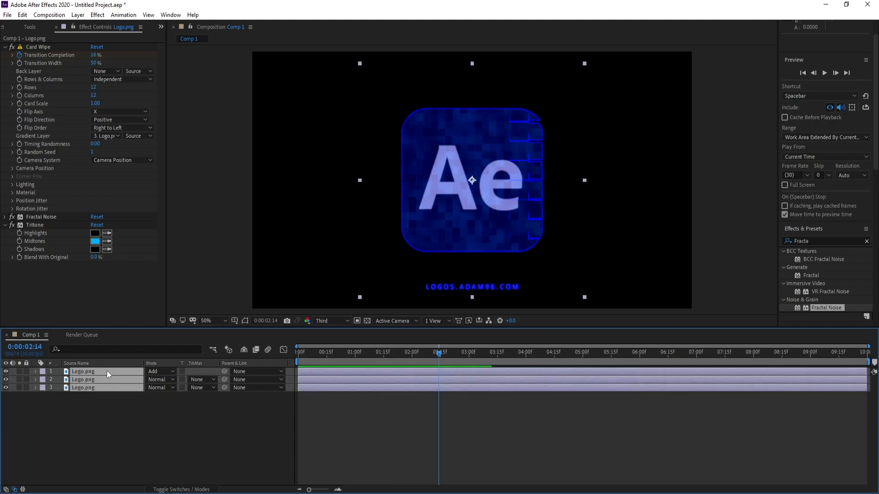
{"action": "right_click", "coordinate": [78, 390]}
{"action": "left_click", "coordinate": [139, 348]}
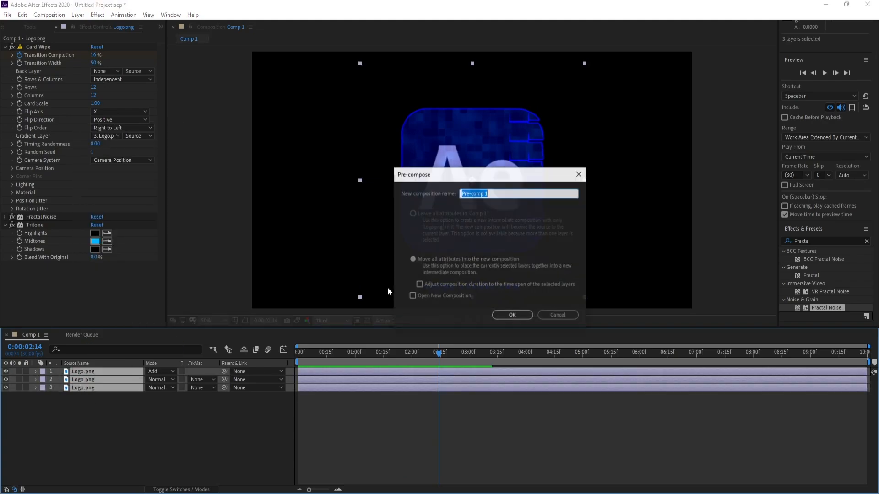
{"action": "type", "text": "Logo"}
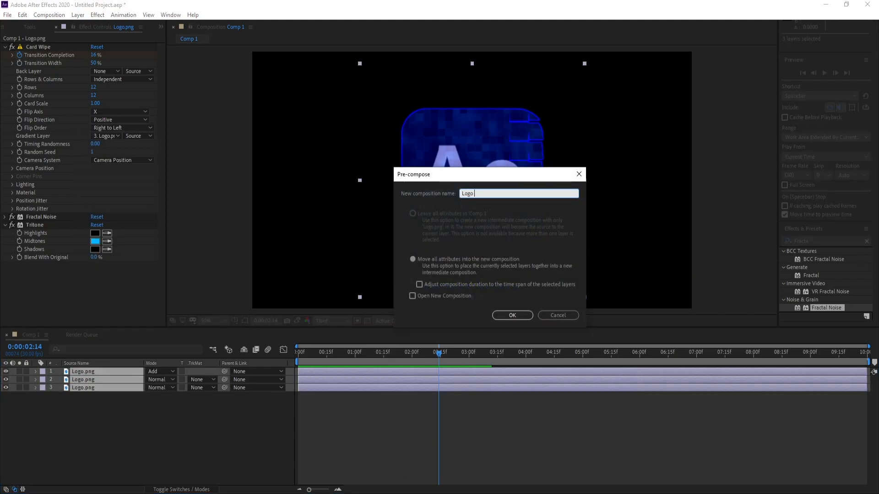
{"action": "key", "text": "Return"}
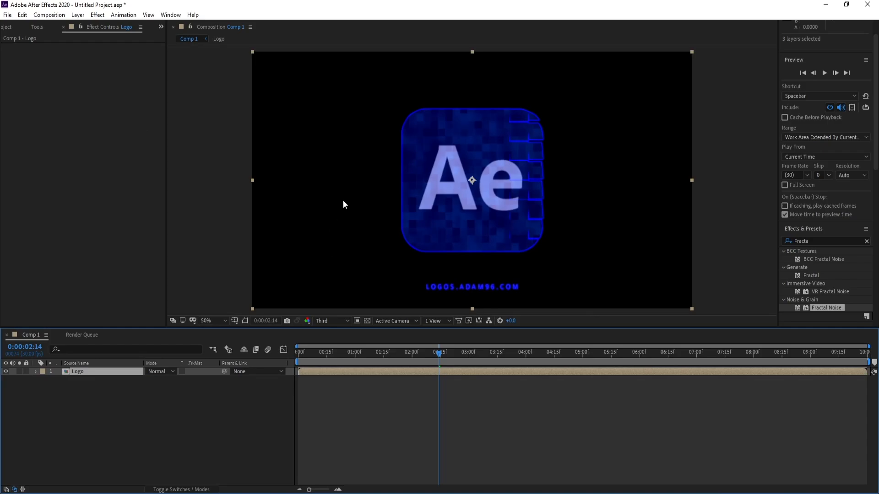
Step: Add a new two-node camera layer with the 50mm preset to Comp 1
{"action": "left_click", "coordinate": [78, 15]}
{"action": "mouse_move", "coordinate": [138, 26]}
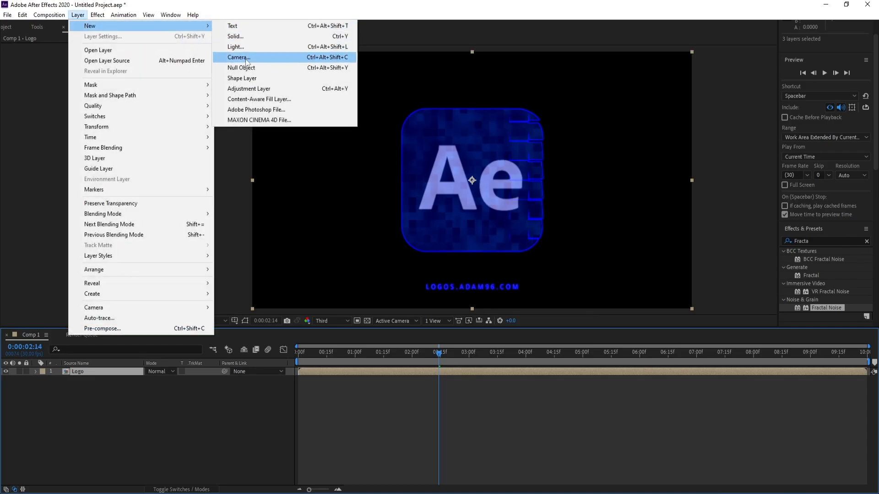
{"action": "left_click", "coordinate": [246, 58]}
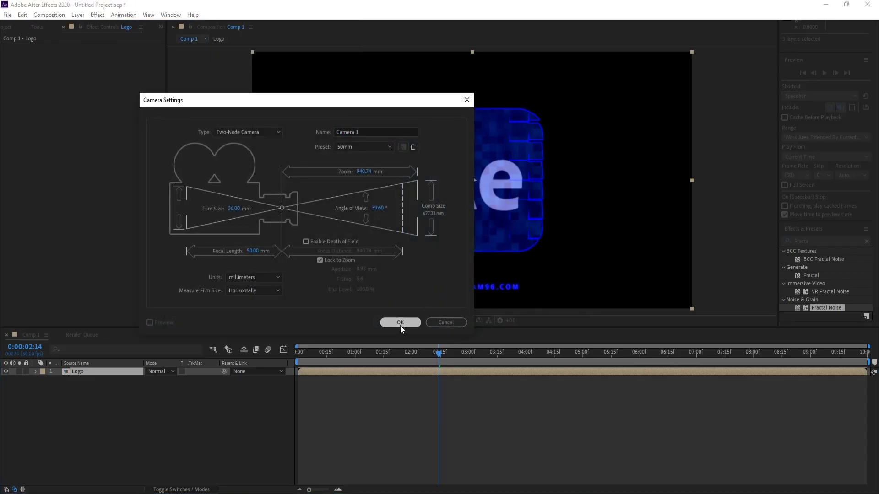
{"action": "left_click", "coordinate": [400, 326]}
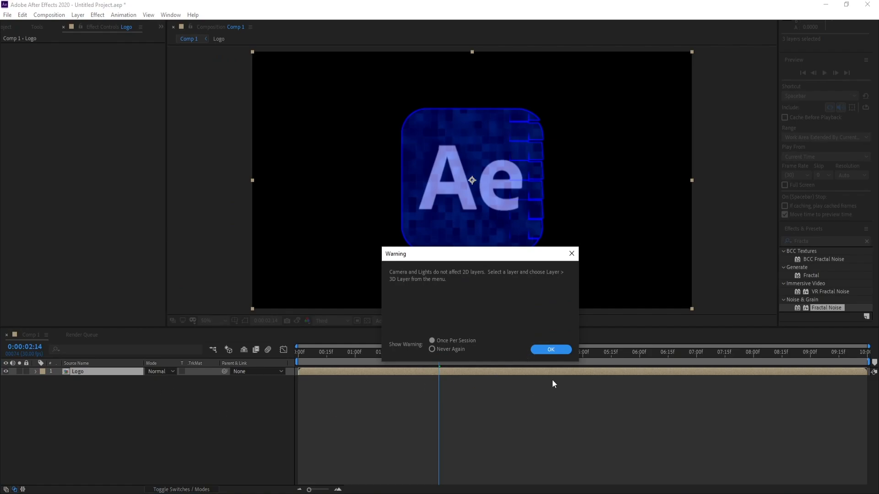
{"action": "left_click", "coordinate": [555, 351]}
Step: Turn the Logo pre-comp layer into a 3D layer
{"action": "left_click", "coordinate": [75, 379]}
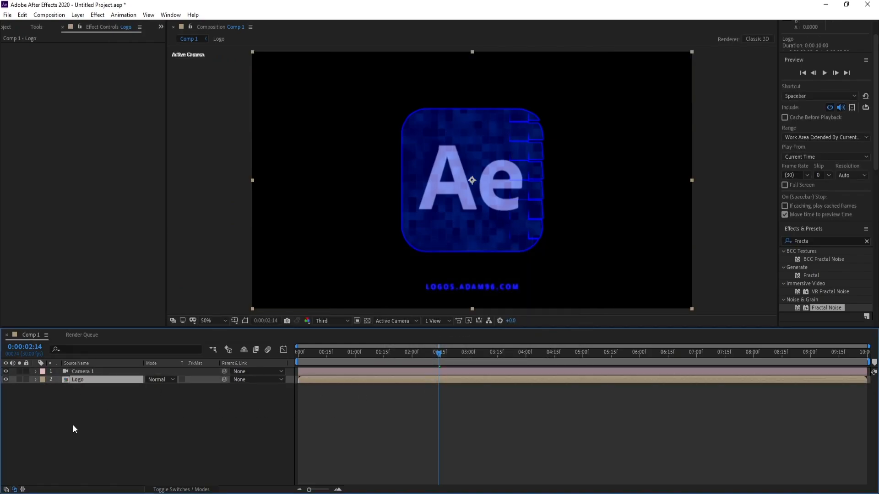
{"action": "left_click", "coordinate": [170, 490]}
{"action": "left_click", "coordinate": [196, 379]}
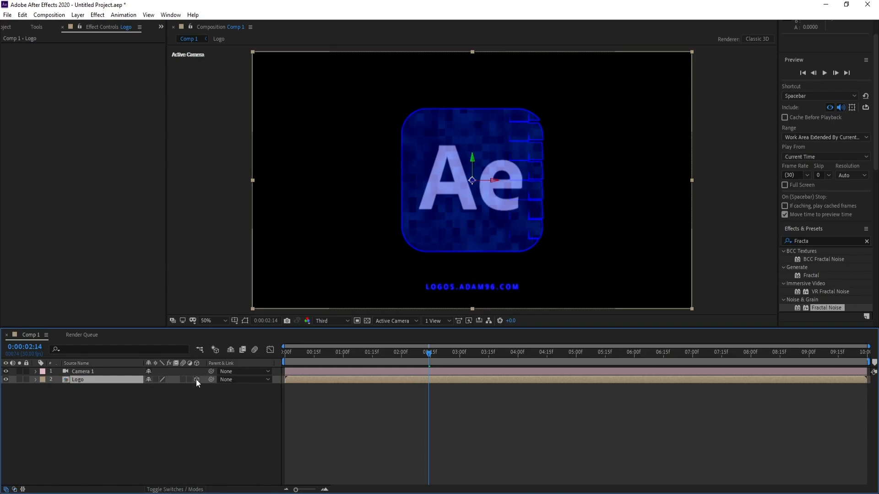
Step: Create an orbit null for the Camera 1 layer
{"action": "left_click", "coordinate": [76, 375]}
{"action": "right_click", "coordinate": [77, 374]}
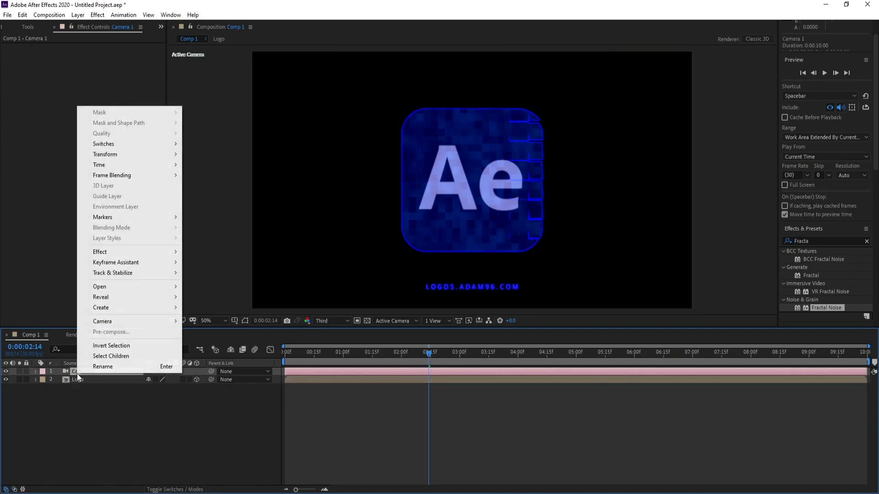
{"action": "mouse_move", "coordinate": [155, 320]}
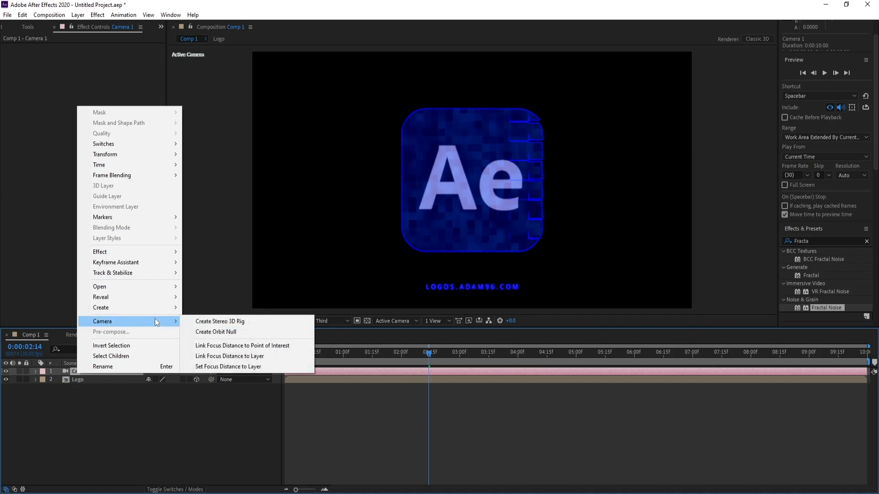
{"action": "left_click", "coordinate": [225, 332]}
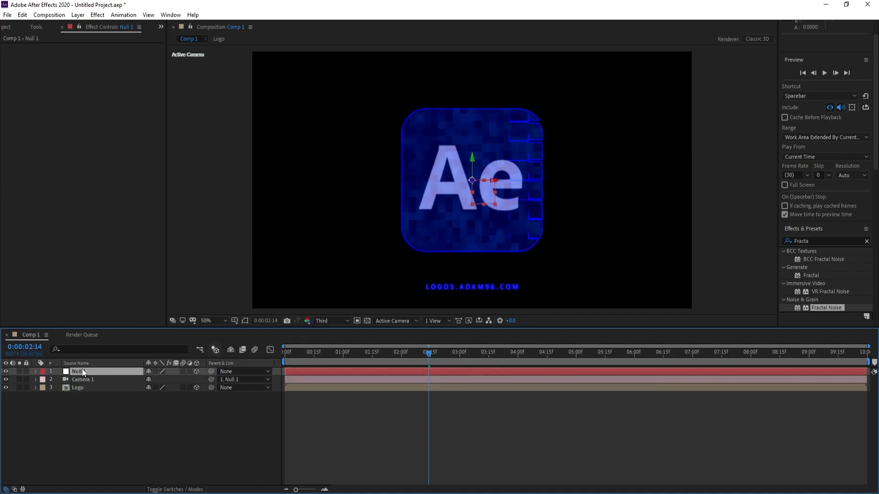
Step: Reveal the orbit null's rotation properties and keyframe its Orientation at the first frame with Y at 90°
{"action": "key", "text": "r"}
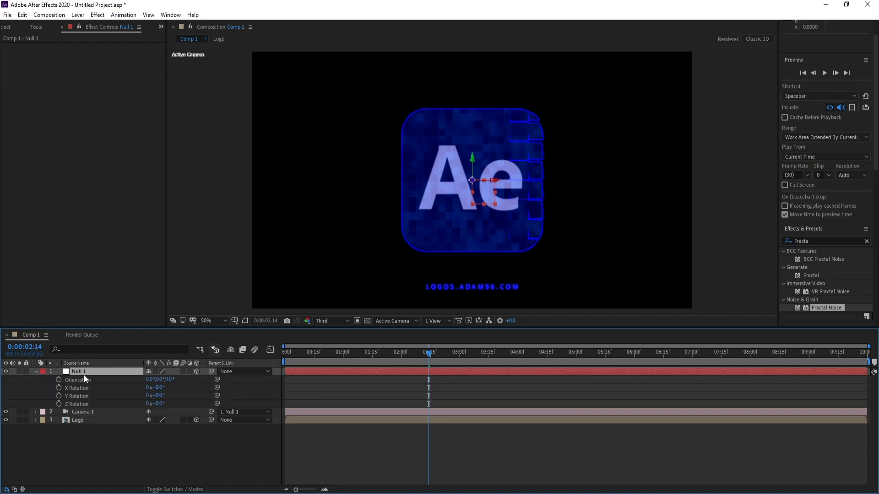
{"action": "left_click", "coordinate": [322, 358]}
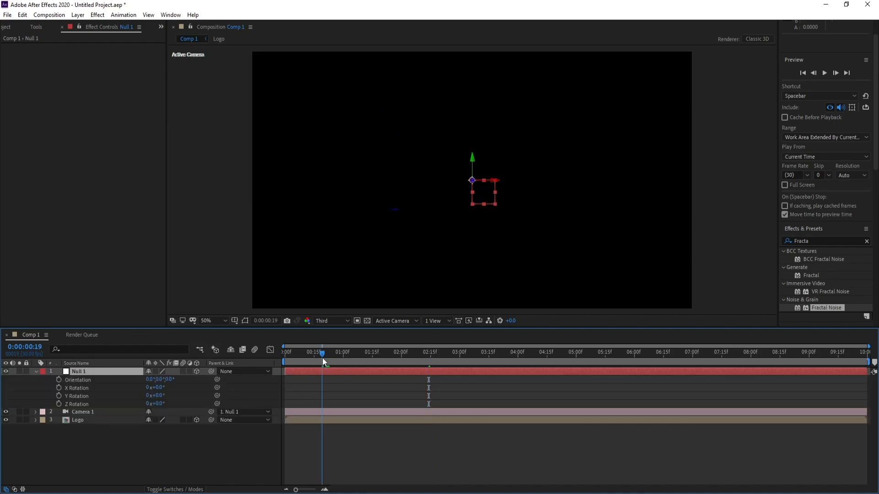
{"action": "key", "text": "Home"}
{"action": "left_click", "coordinate": [59, 380]}
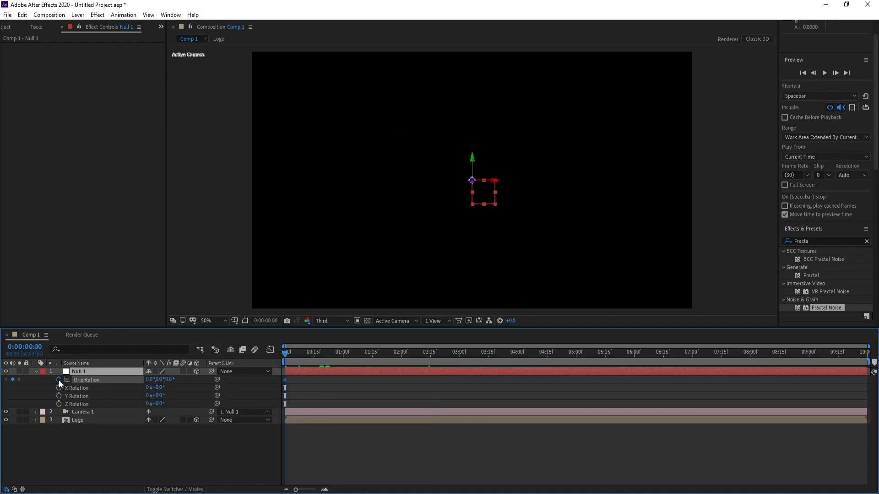
{"action": "left_click", "coordinate": [158, 380]}
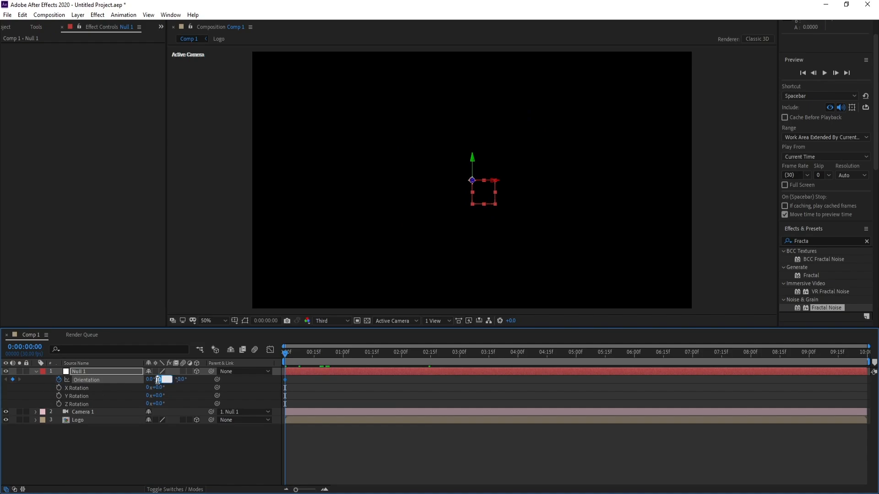
{"action": "key", "text": "Return"}
Step: Keyframe the orbit null's Y Orientation at 0° on the 3-second mark
{"action": "left_click", "coordinate": [433, 354]}
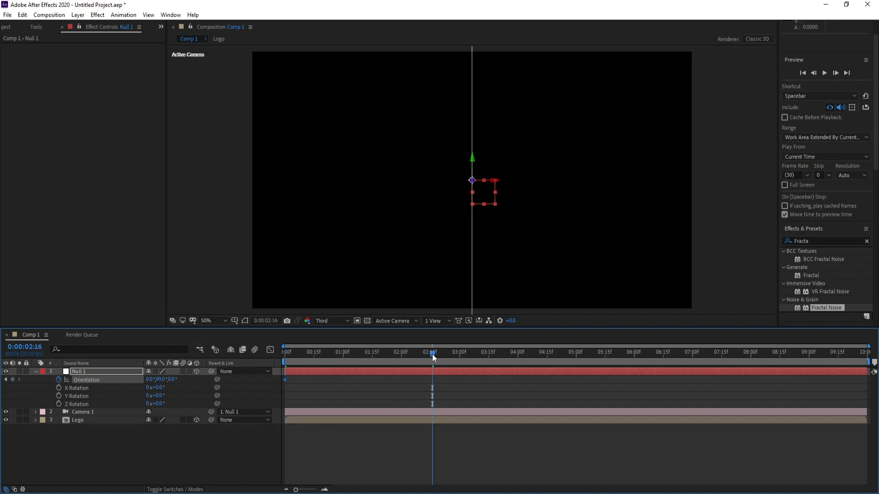
{"action": "left_click", "coordinate": [399, 355]}
{"action": "left_click", "coordinate": [161, 380]}
{"action": "type", "text": "0"}
{"action": "key", "text": "Return"}
{"action": "left_click_drag", "start_coordinate": [378, 364], "coordinate": [461, 382]}
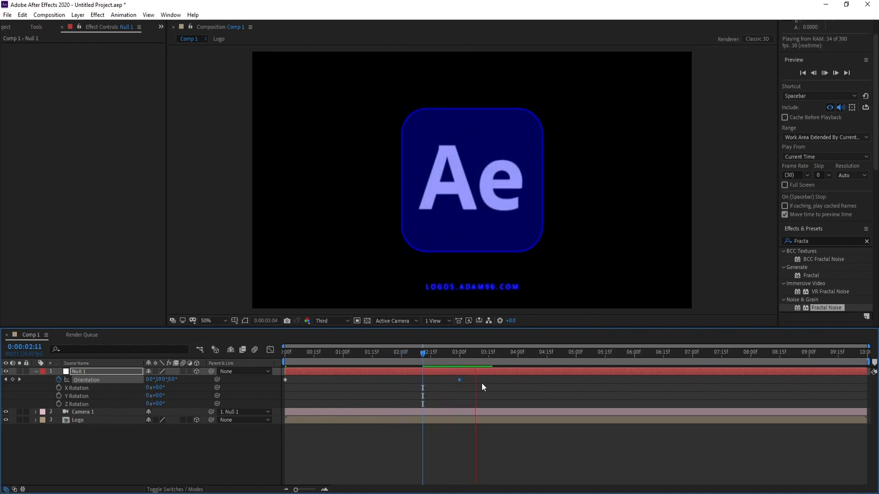
Step: Play back the logo reveal from about 1 second to check the camera's orbit around the logo
{"action": "left_click", "coordinate": [363, 360]}
{"action": "key", "text": "space"}
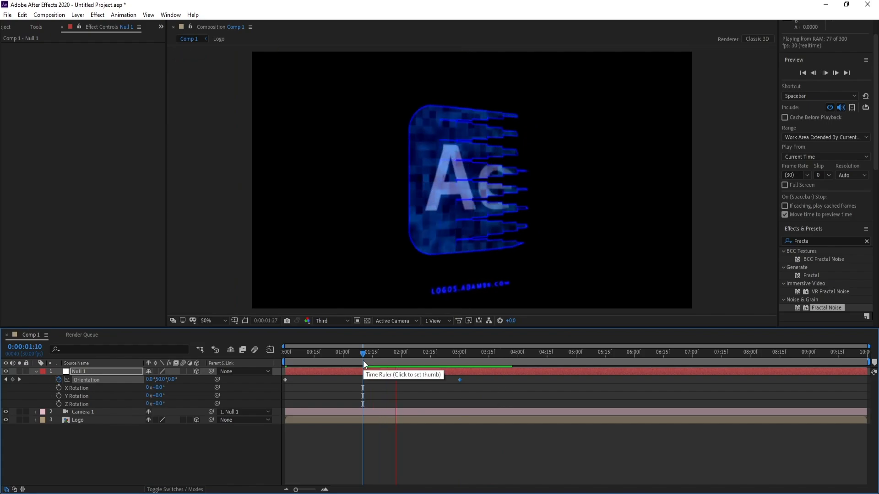
{"action": "left_click", "coordinate": [353, 364]}
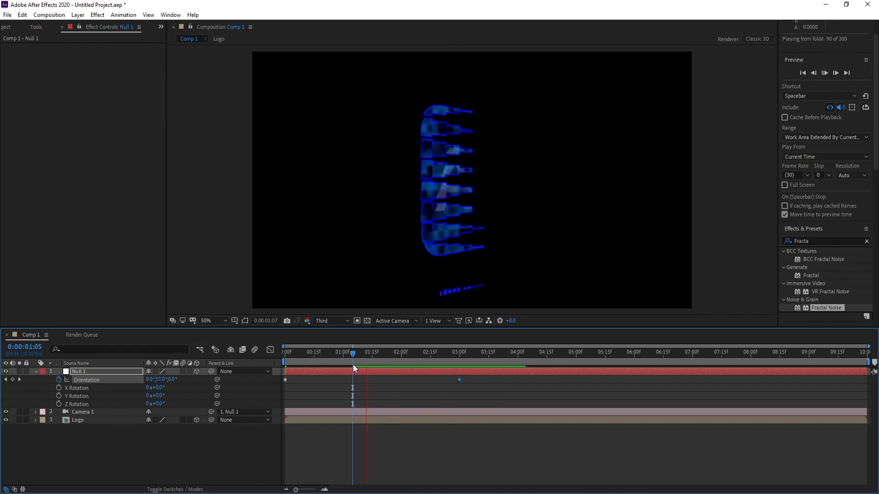
{"action": "left_click", "coordinate": [353, 364]}
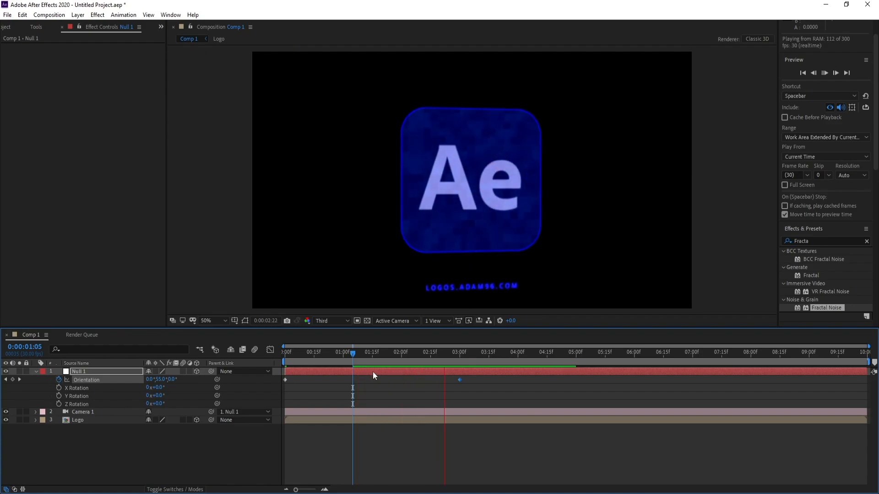
{"action": "key", "text": "space"}
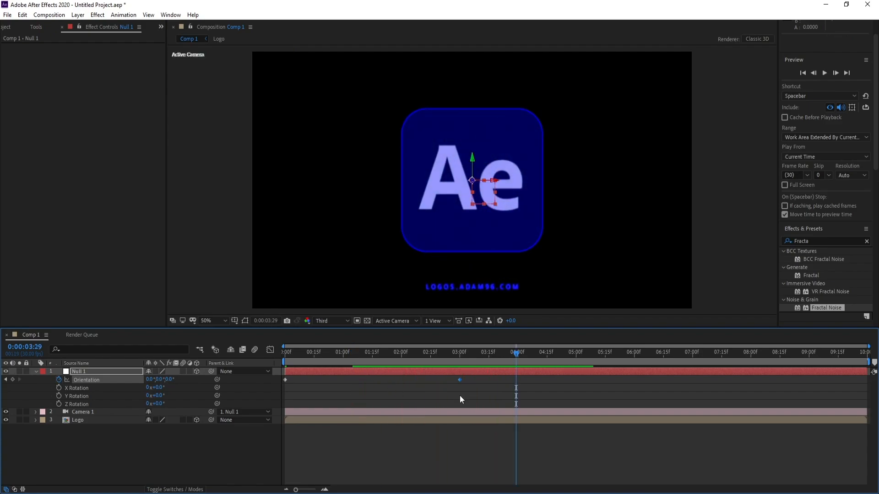